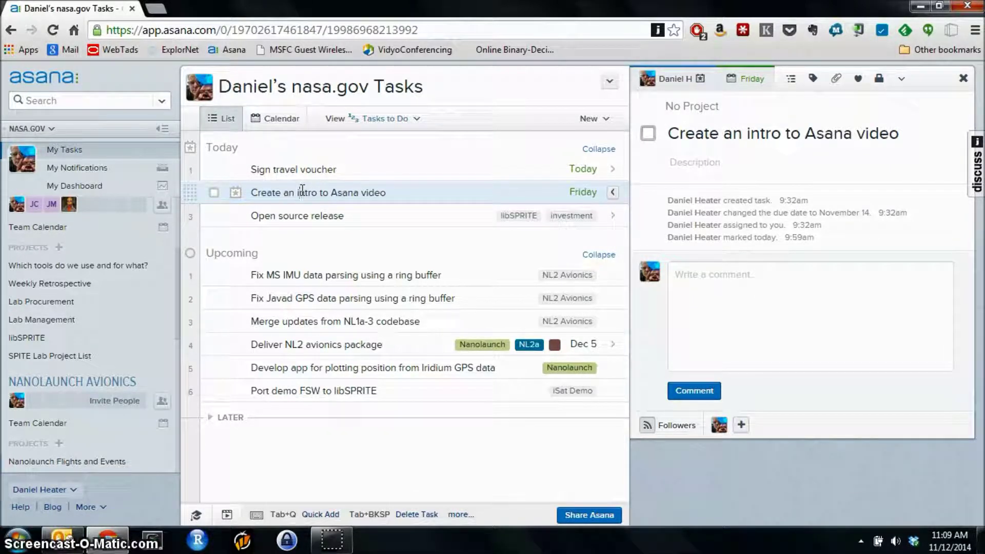
Display the personal tasks grouped by project and switch the list to the Tasks By Due Date view
{"action": "left_click", "coordinate": [771, 90]}
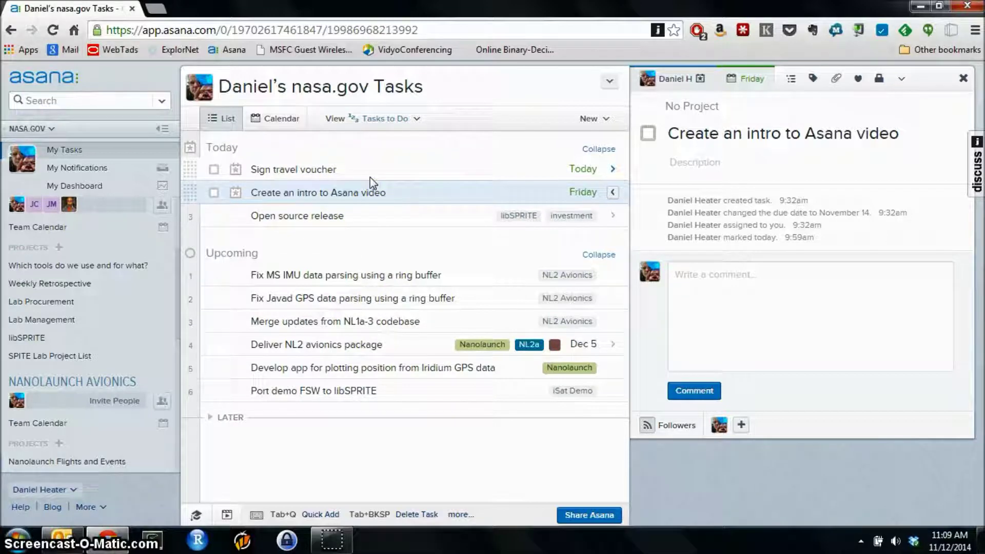
{"action": "left_click", "coordinate": [417, 120]}
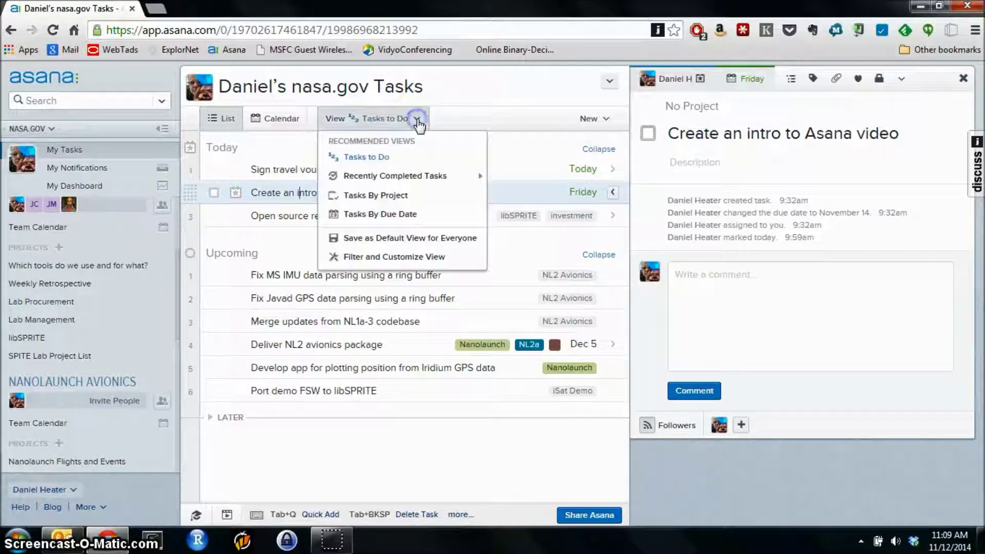
{"action": "left_click", "coordinate": [395, 196]}
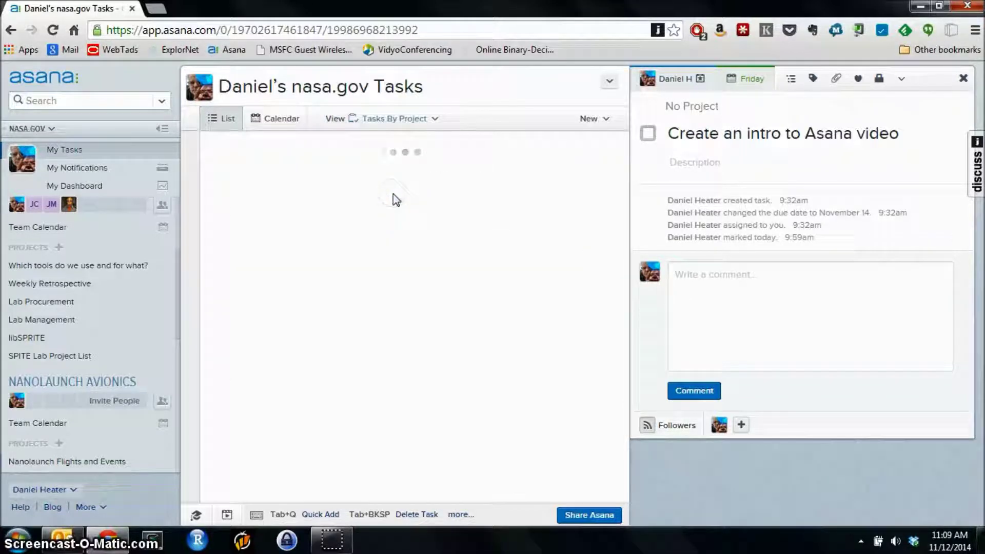
{"action": "left_click_drag", "start_coordinate": [395, 121], "coordinate": [433, 121]}
{"action": "left_click", "coordinate": [433, 121]}
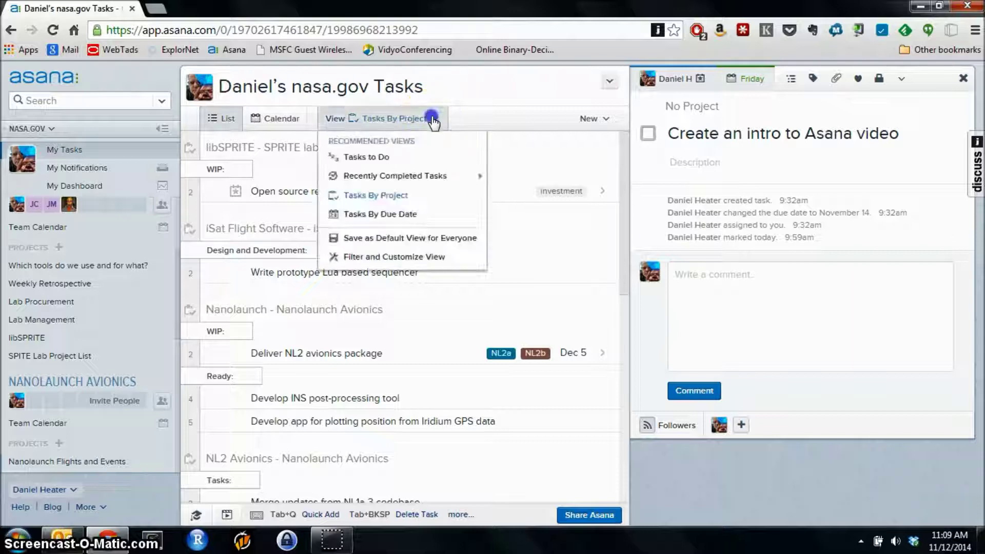
{"action": "left_click", "coordinate": [380, 216]}
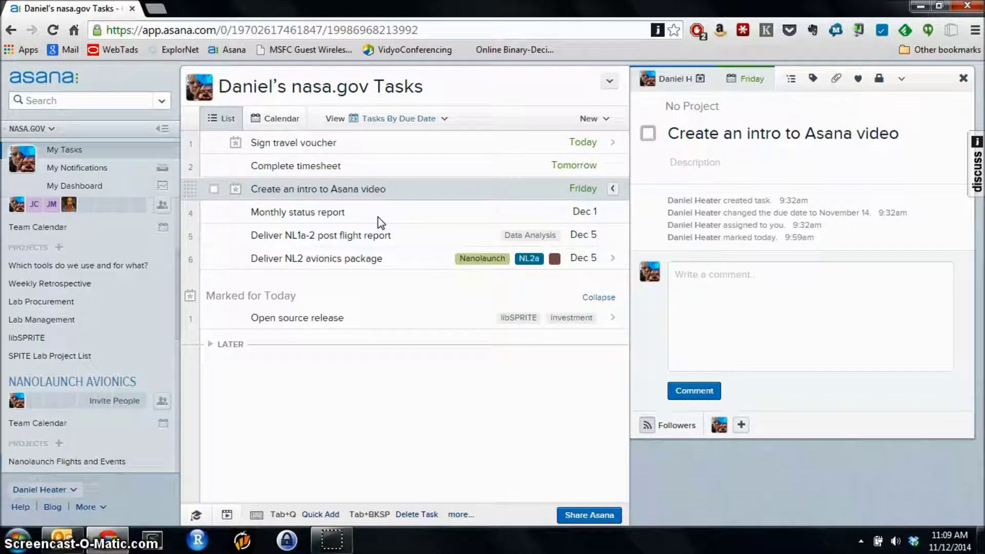
Examine the repeat settings of the Monthly status report task and open the details of the Complete timesheet task
{"action": "left_click", "coordinate": [331, 212]}
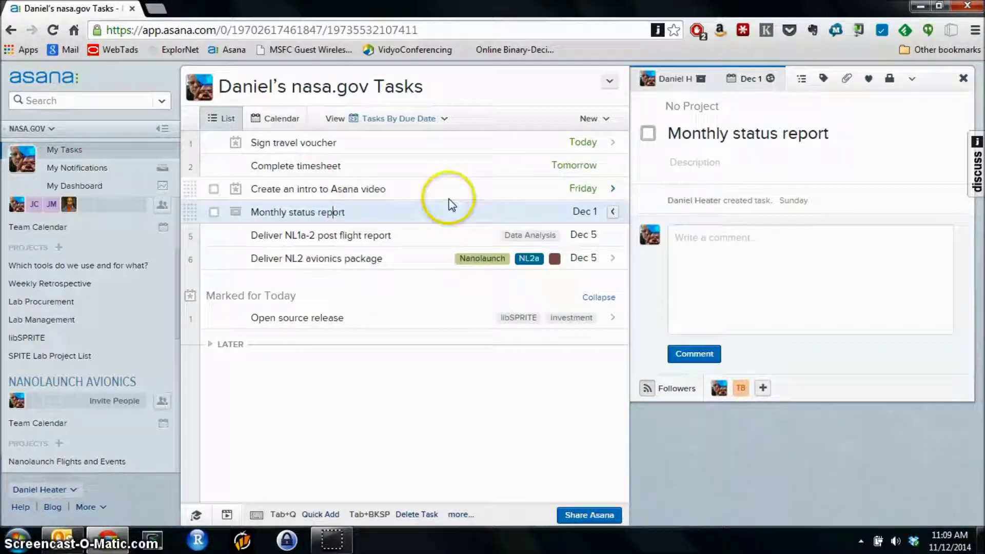
{"action": "left_click", "coordinate": [768, 85]}
{"action": "left_click", "coordinate": [822, 114]}
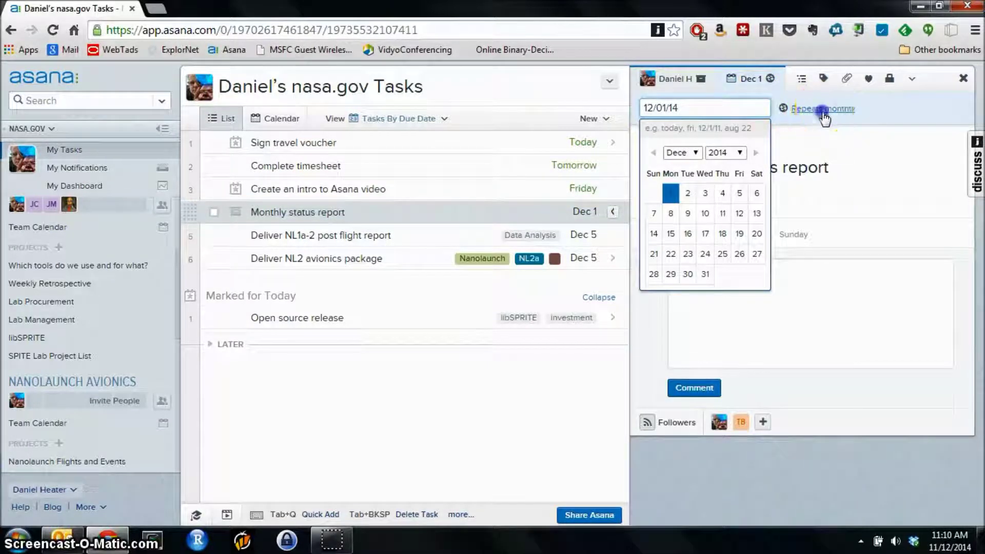
{"action": "left_click", "coordinate": [739, 136]}
{"action": "left_click", "coordinate": [780, 117]}
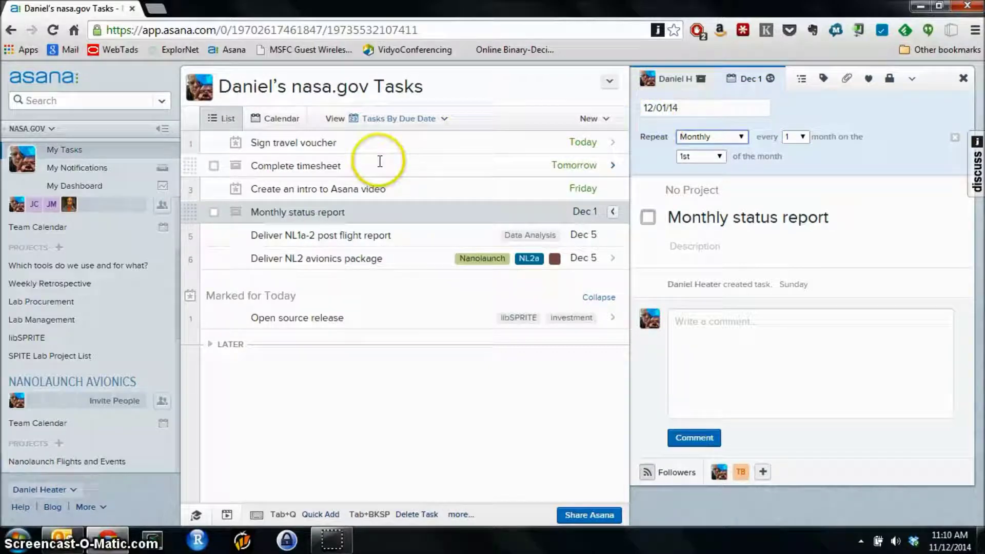
{"action": "left_click", "coordinate": [352, 166]}
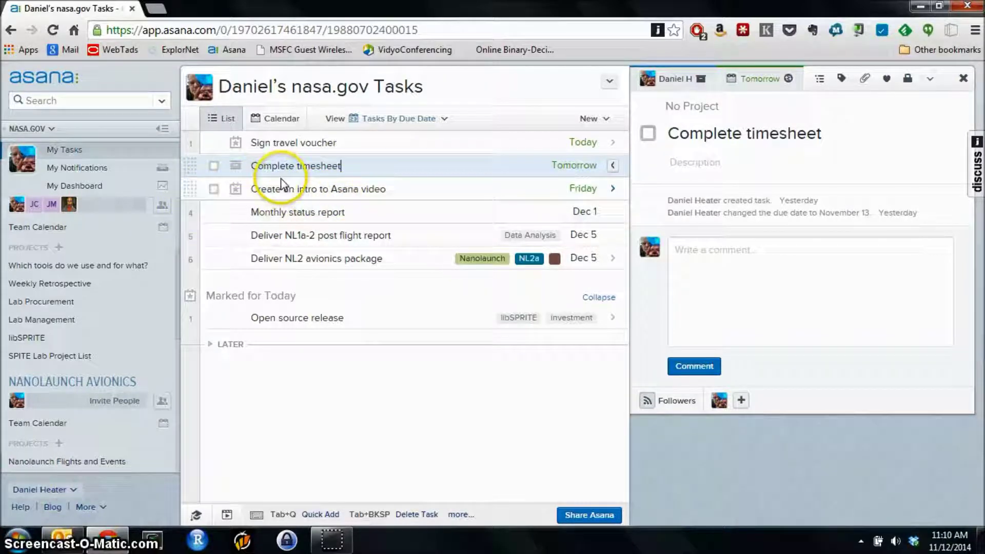
Search the workspace for all tasks containing "isat"
{"action": "left_click", "coordinate": [99, 104]}
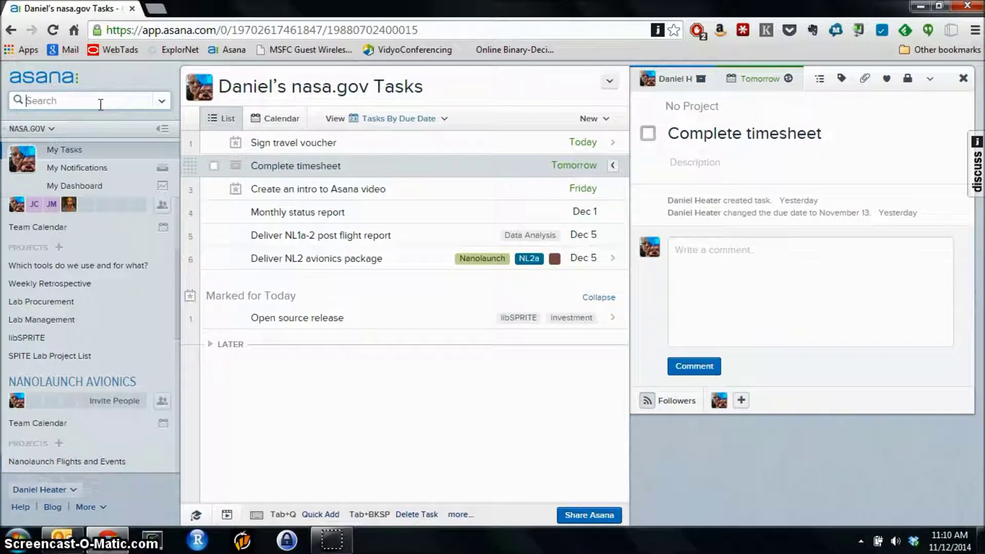
{"action": "type", "text": "isat"}
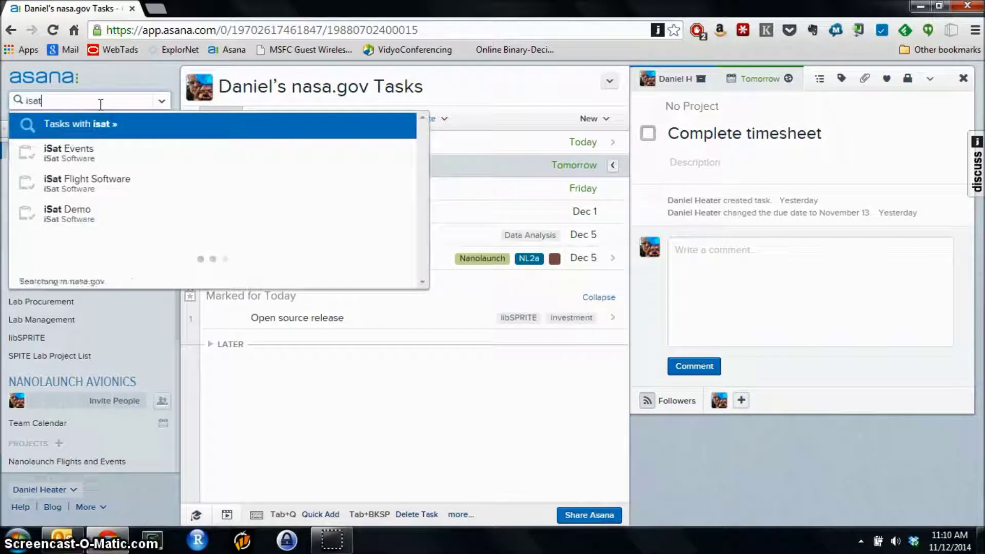
{"action": "key", "text": "Return"}
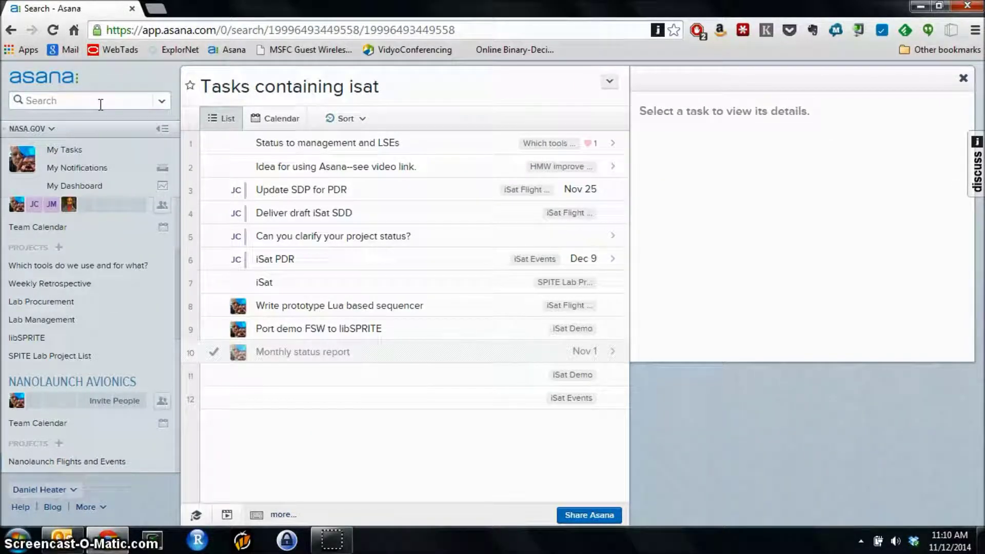
Run an advanced search for tasks containing "isat" that are assigned to a specific colleague
{"action": "left_click", "coordinate": [161, 100]}
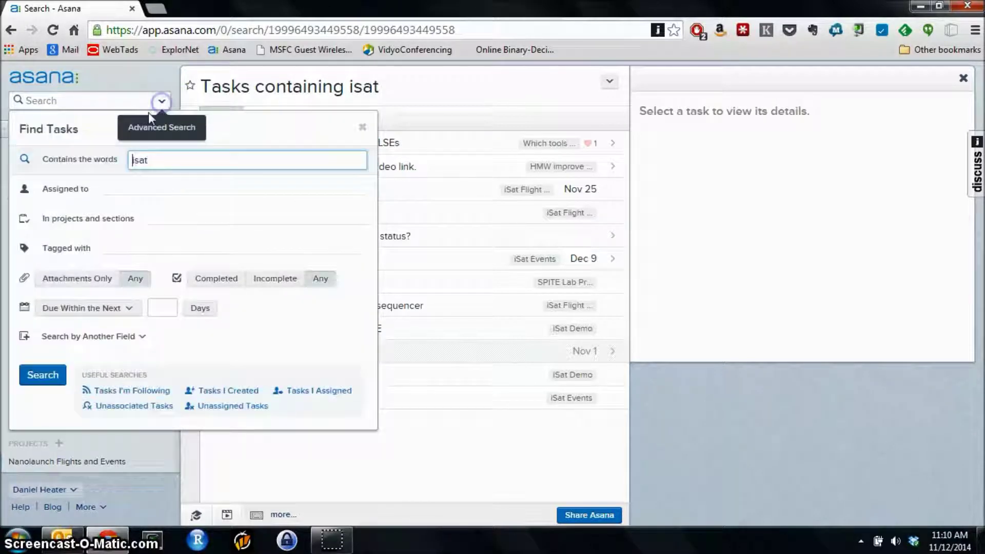
{"action": "left_click", "coordinate": [120, 185]}
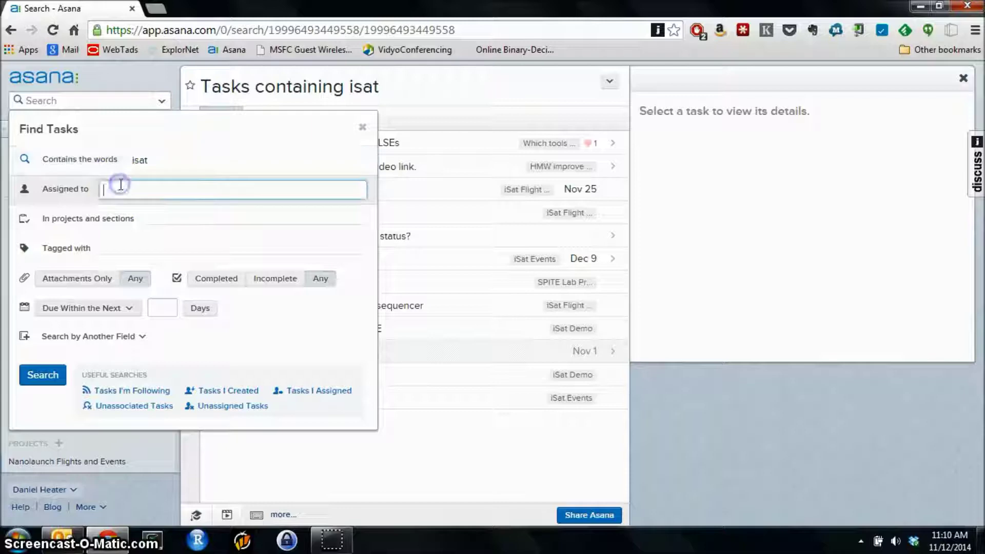
{"action": "type", "text": "j"}
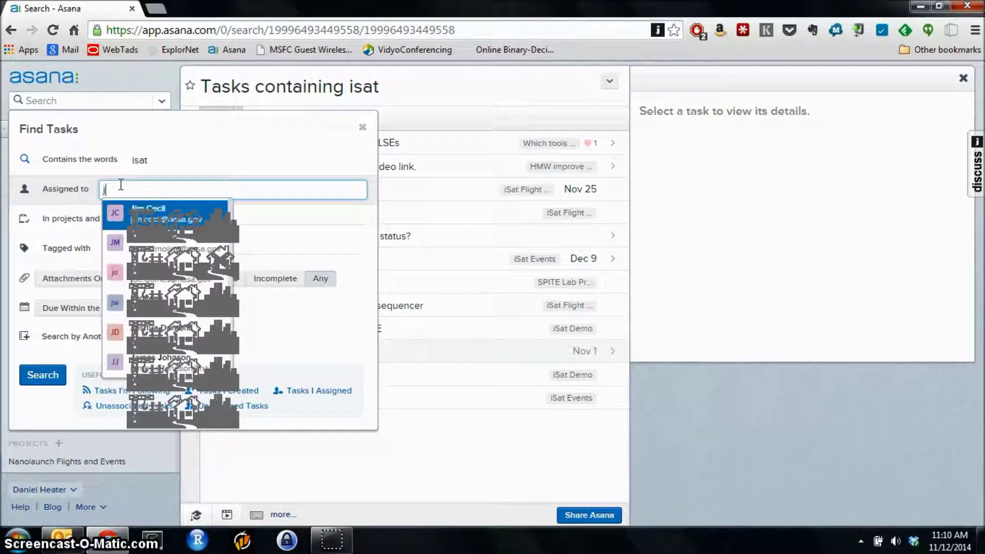
{"action": "type", "text": "im"}
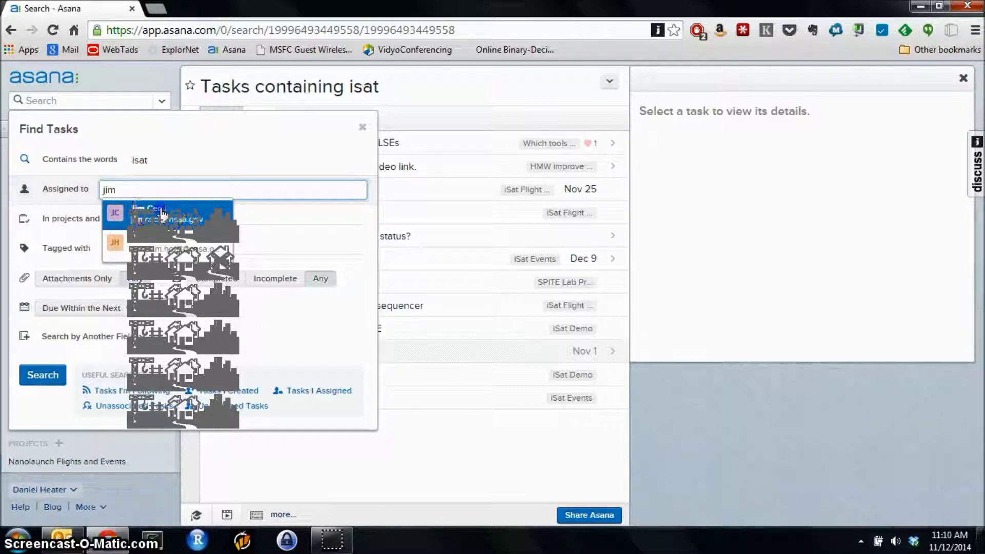
{"action": "left_click", "coordinate": [161, 212]}
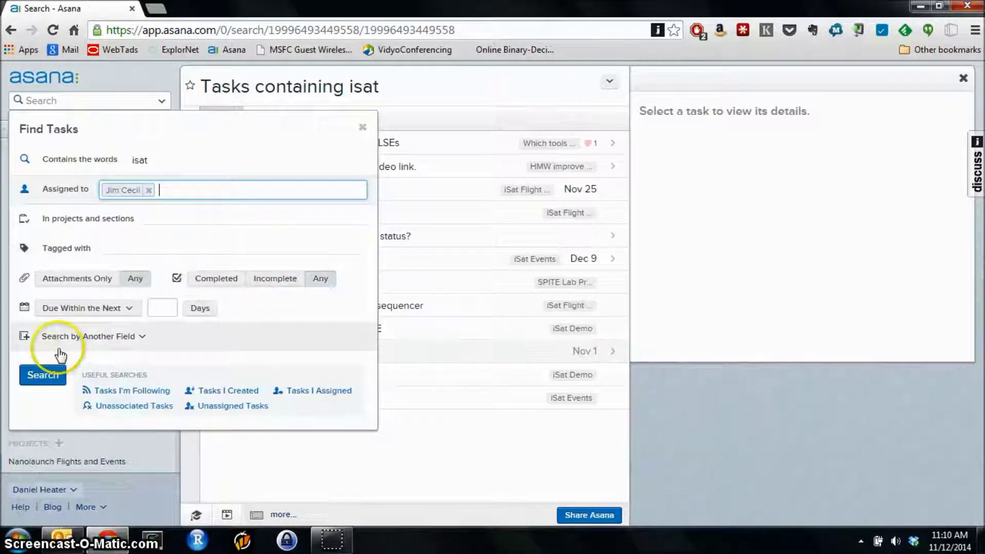
{"action": "left_click", "coordinate": [42, 378]}
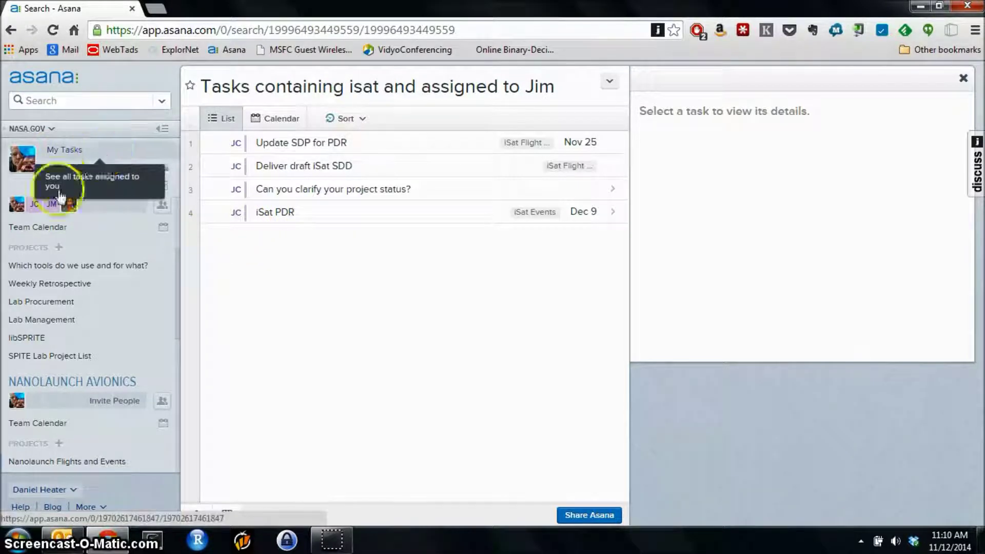
Add the filtered task search to the favorites and remove it again
{"action": "left_click", "coordinate": [190, 88]}
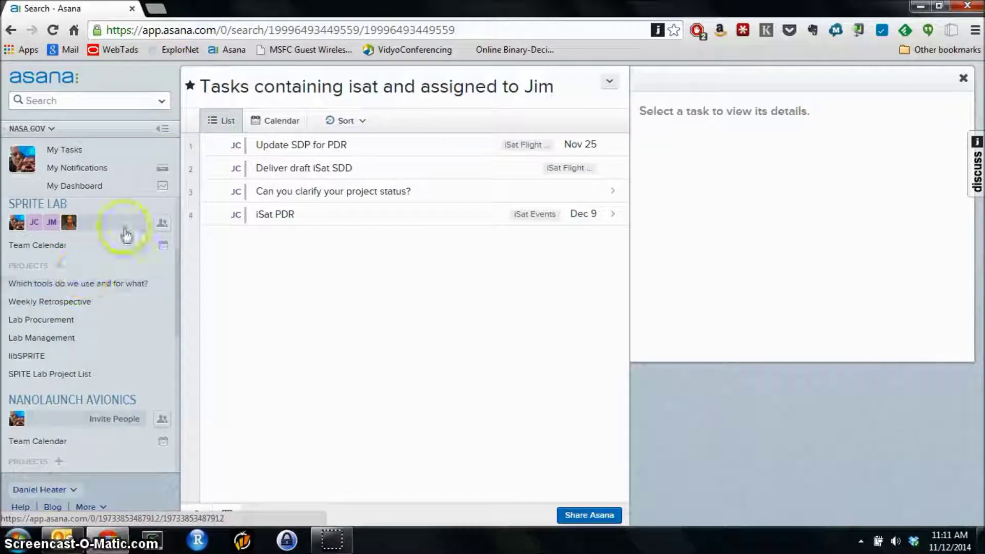
{"action": "left_click", "coordinate": [191, 86]}
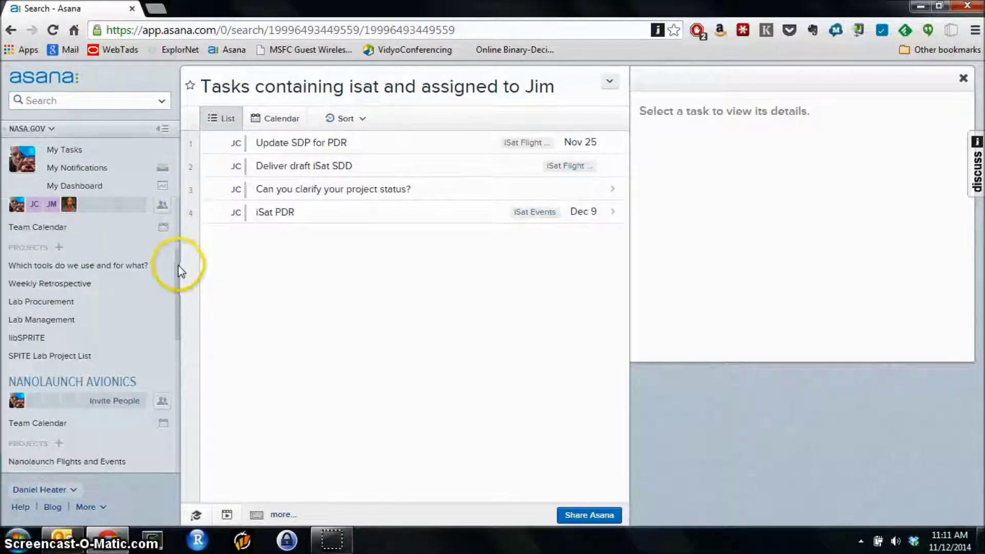
Open the favorite searches "Tasks due today" and "Late tasks" to view their tasks
{"action": "left_click_drag", "start_coordinate": [180, 271], "coordinate": [182, 206]}
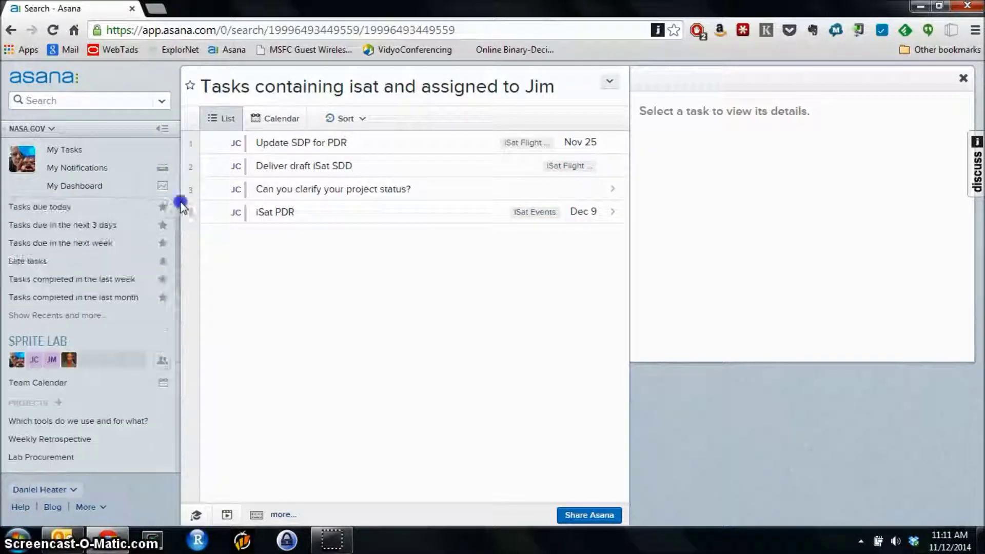
{"action": "left_click", "coordinate": [70, 207]}
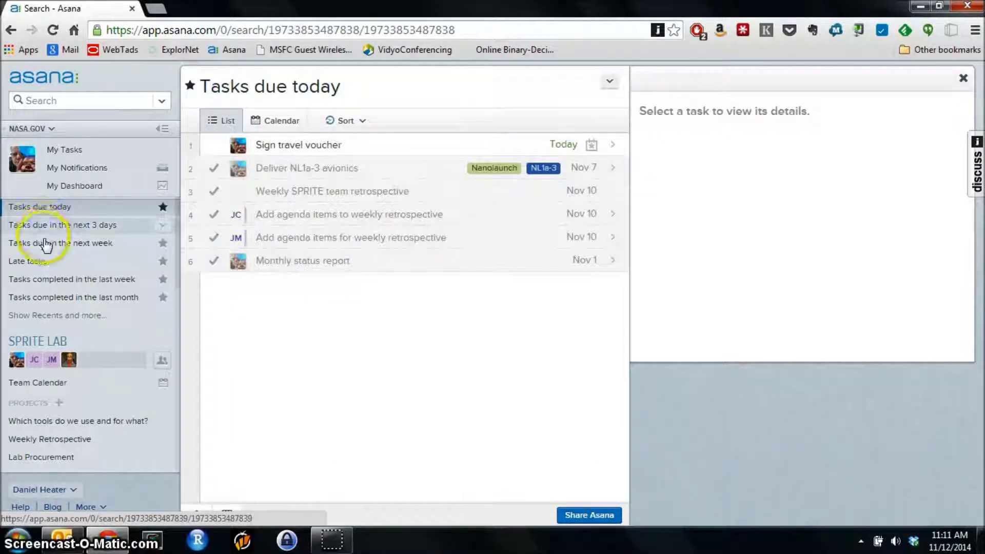
{"action": "left_click", "coordinate": [36, 264]}
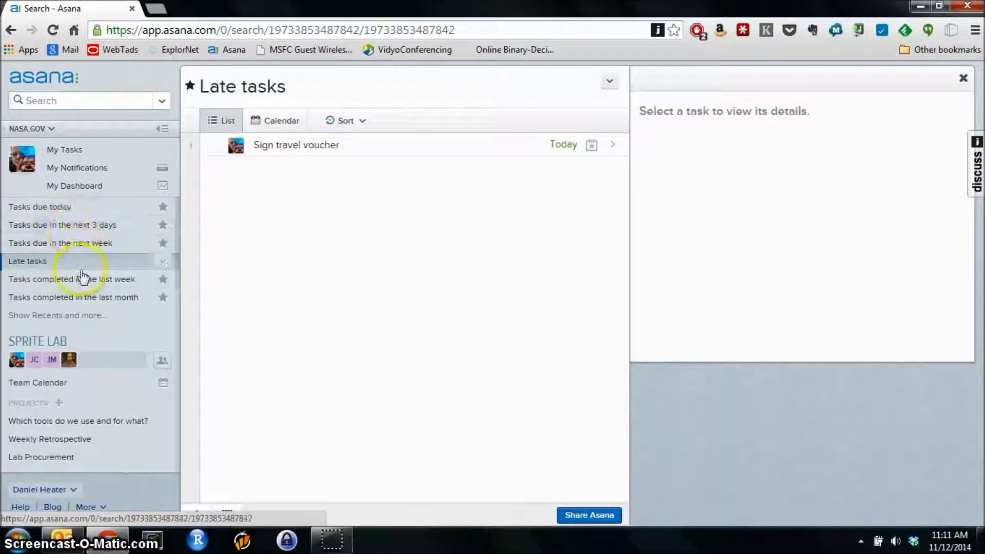
Collapse the Nanolaunch Avionics team so its project list is hidden
{"action": "left_click_drag", "start_coordinate": [177, 240], "coordinate": [180, 259]}
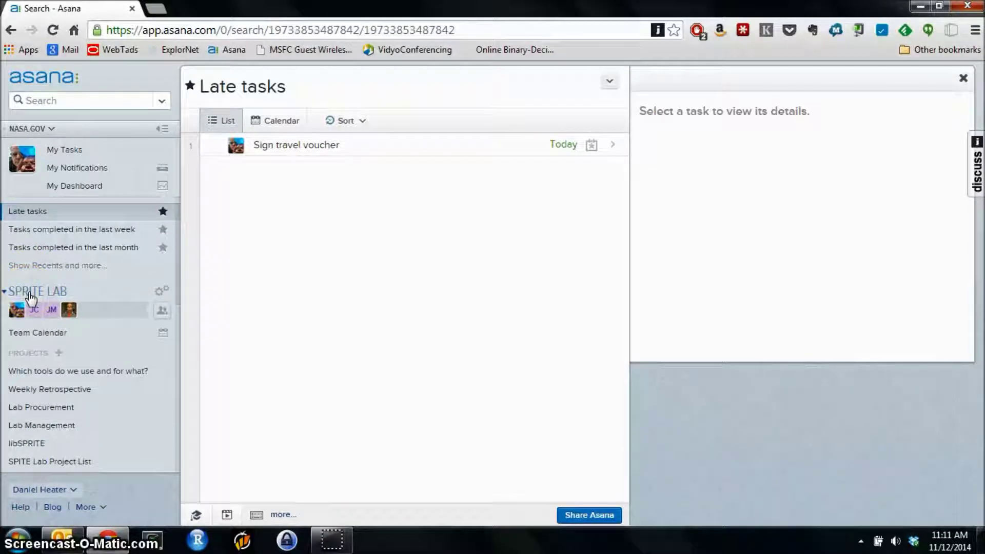
{"action": "left_click", "coordinate": [177, 267]}
{"action": "left_click_drag", "start_coordinate": [177, 266], "coordinate": [177, 339]}
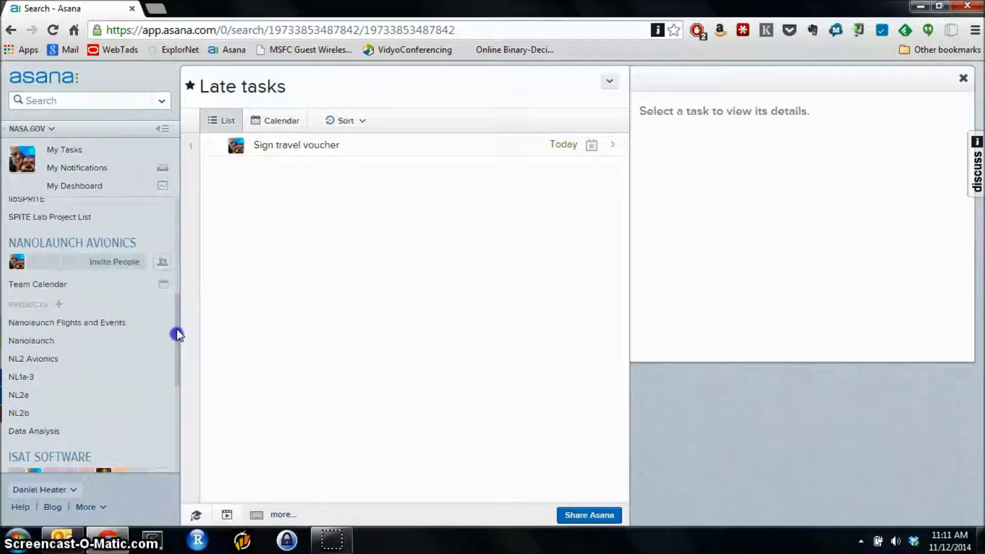
{"action": "left_click", "coordinate": [5, 245]}
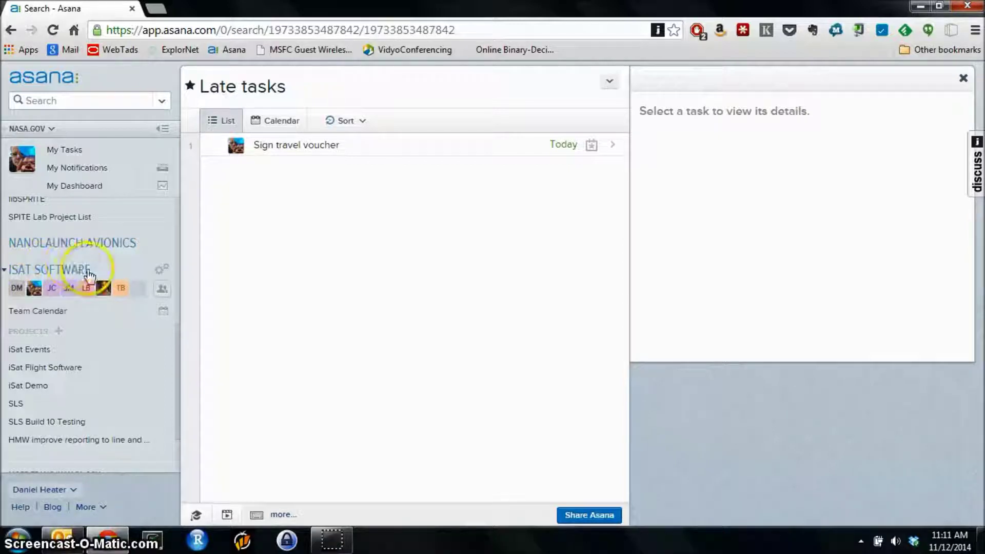
View the member list in the iSat Software team's settings and close it
{"action": "left_click", "coordinate": [161, 268]}
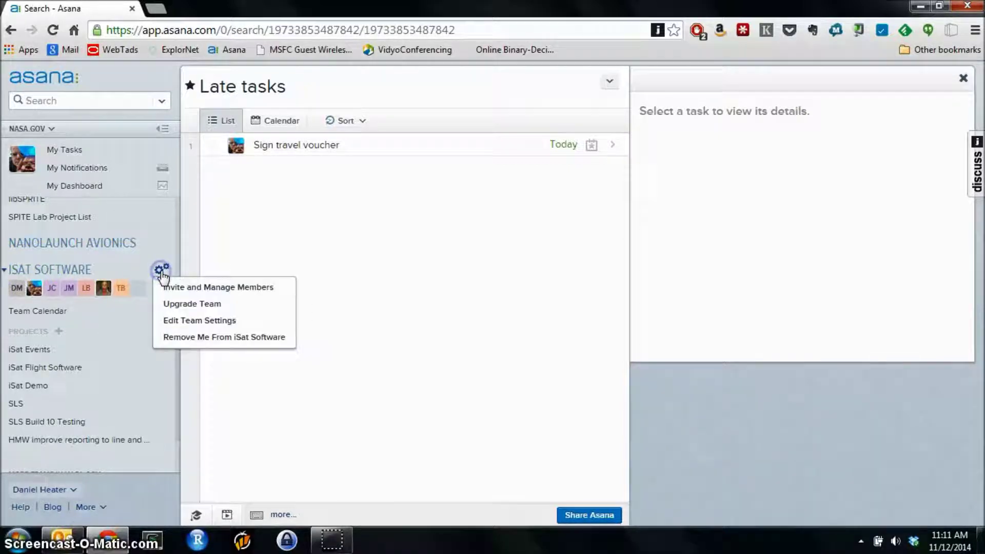
{"action": "left_click", "coordinate": [195, 290]}
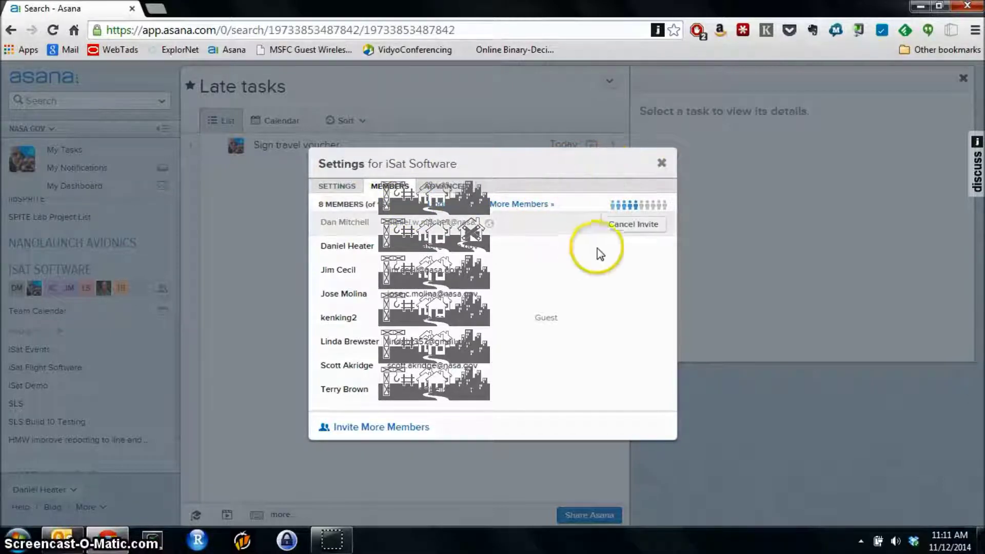
{"action": "left_click", "coordinate": [664, 164]}
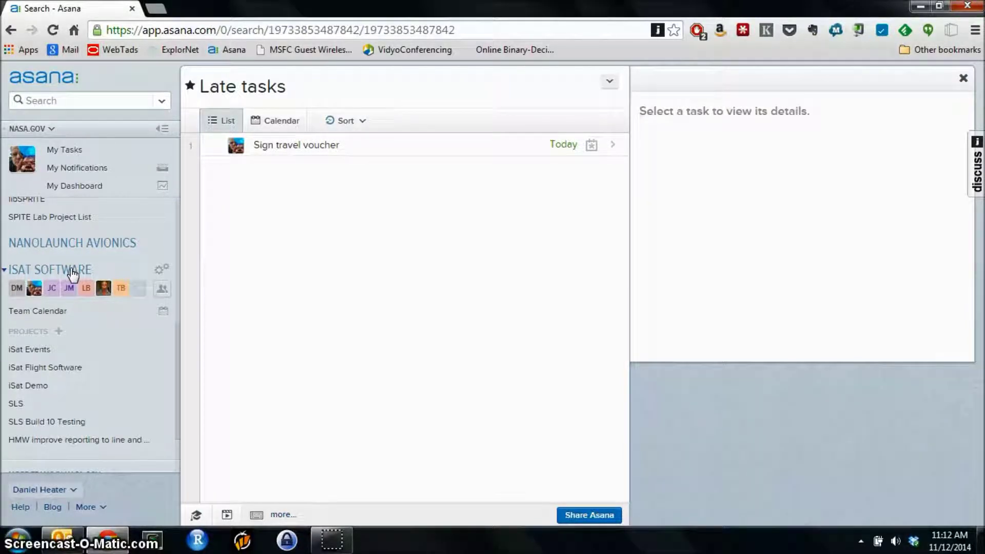
Expand the Nanolaunch Avionics team to show its projects again
{"action": "left_click", "coordinate": [175, 343]}
{"action": "left_click_drag", "start_coordinate": [176, 359], "coordinate": [182, 321]}
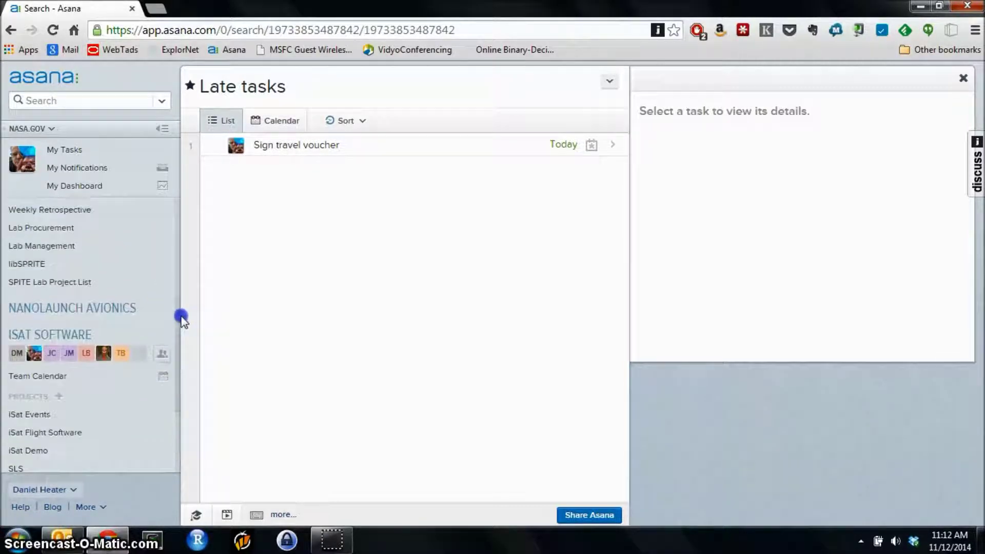
{"action": "left_click", "coordinate": [5, 311]}
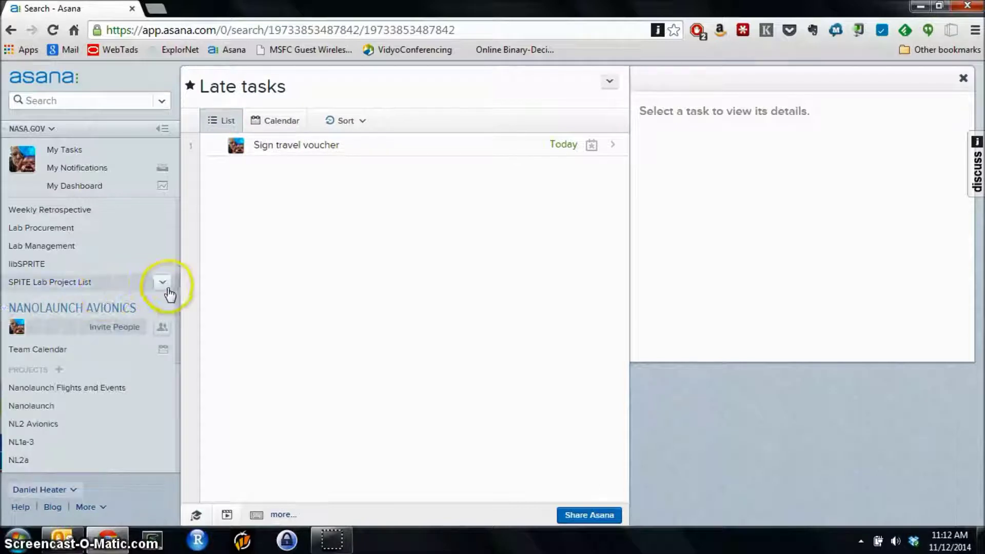
Open the NL1a-3 project and the NL2 Avionics project, and look through the NL2 Avionics task list and overview
{"action": "left_click_drag", "start_coordinate": [180, 301], "coordinate": [184, 339]}
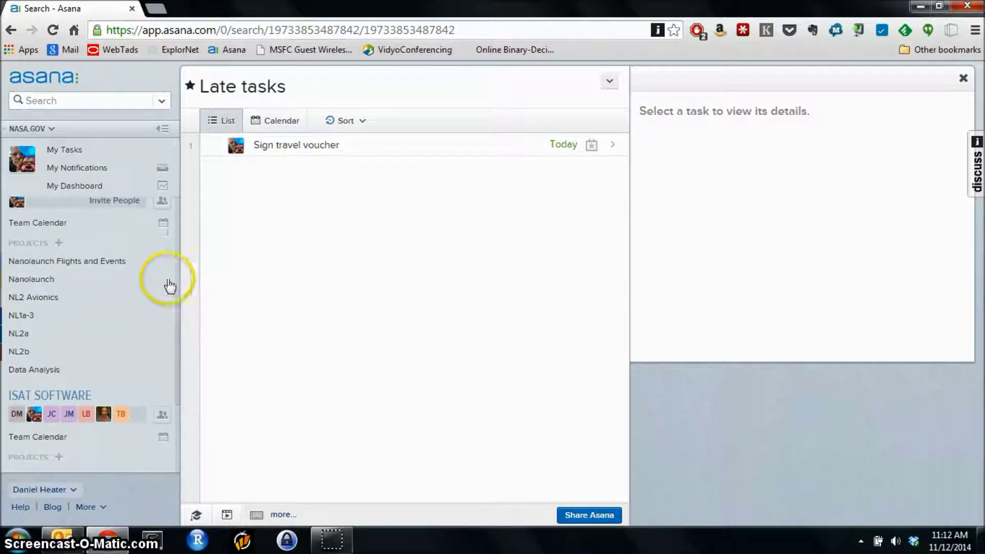
{"action": "left_click", "coordinate": [52, 327]}
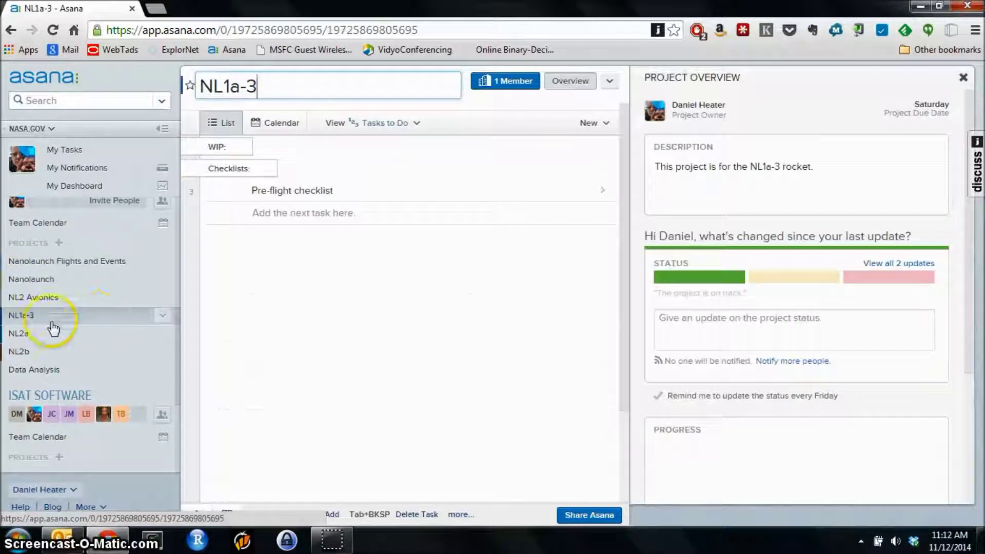
{"action": "left_click", "coordinate": [47, 299]}
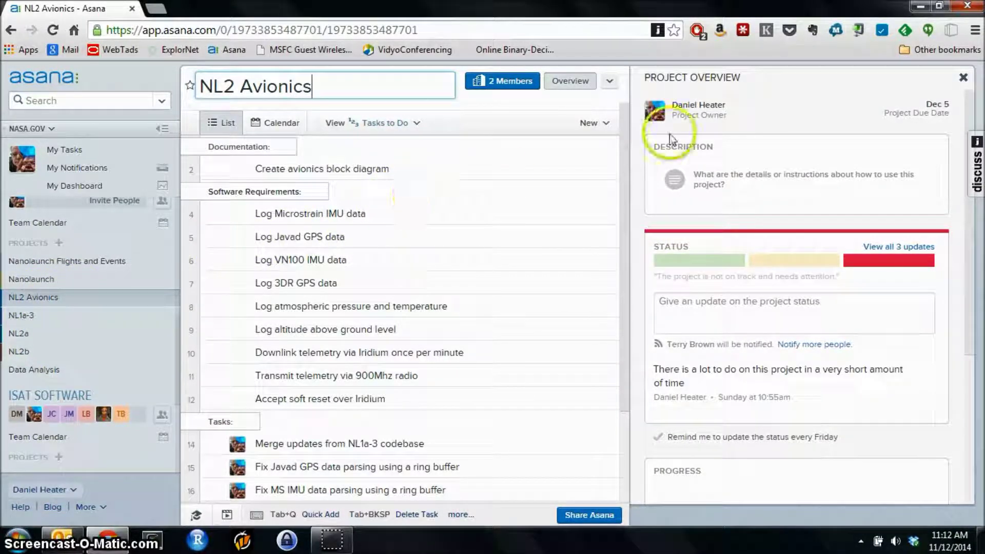
{"action": "left_click", "coordinate": [624, 154]}
{"action": "left_click_drag", "start_coordinate": [623, 154], "coordinate": [621, 269]}
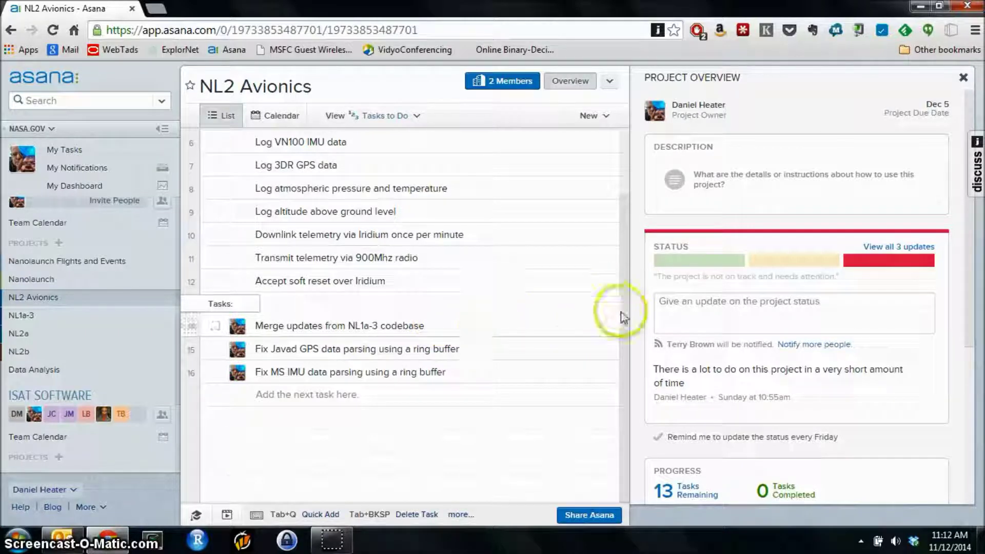
Look through the NL2 Avionics task list, visit the Nanolaunch and NL1a-3 projects, and return to NL2 Avionics
{"action": "left_click_drag", "start_coordinate": [623, 318], "coordinate": [635, 248]}
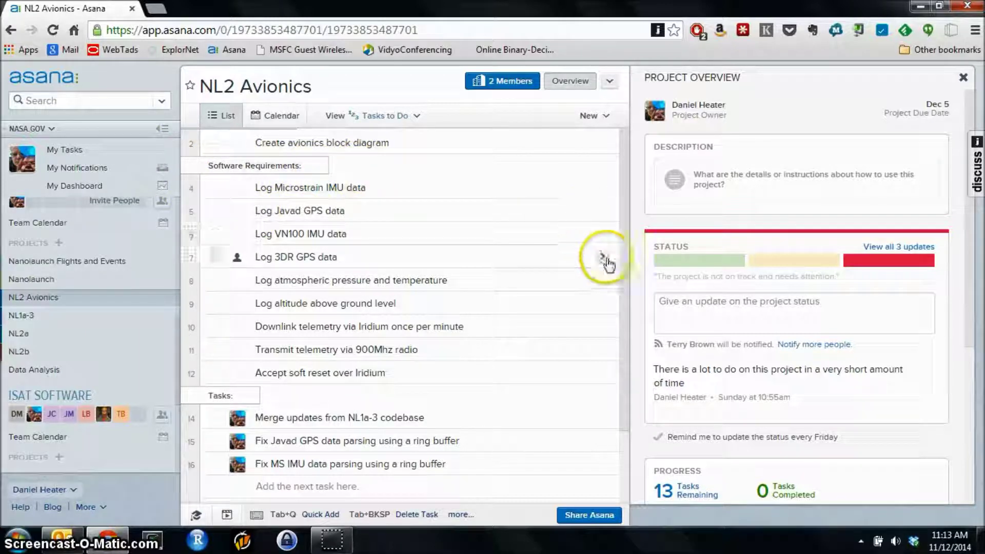
{"action": "left_click_drag", "start_coordinate": [626, 346], "coordinate": [626, 319]}
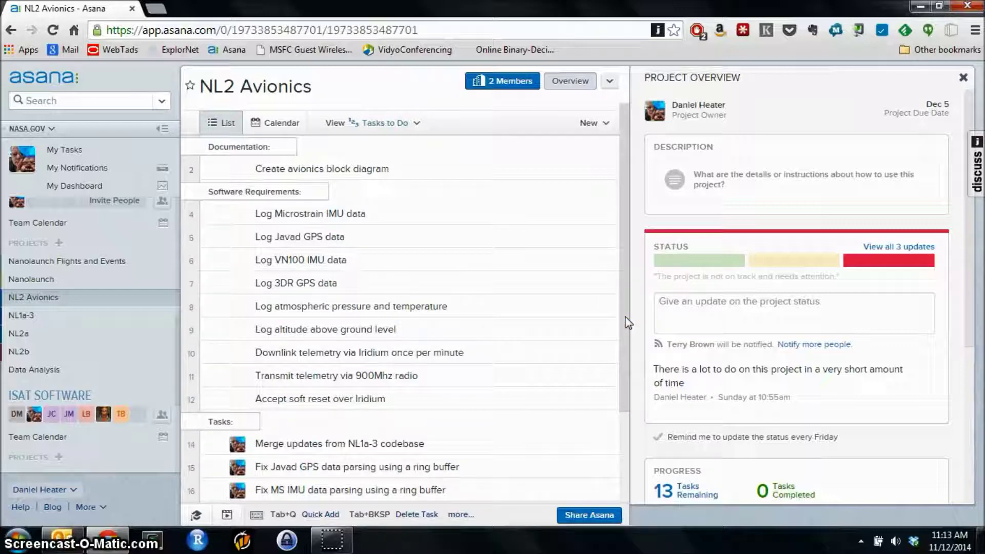
{"action": "left_click", "coordinate": [53, 282]}
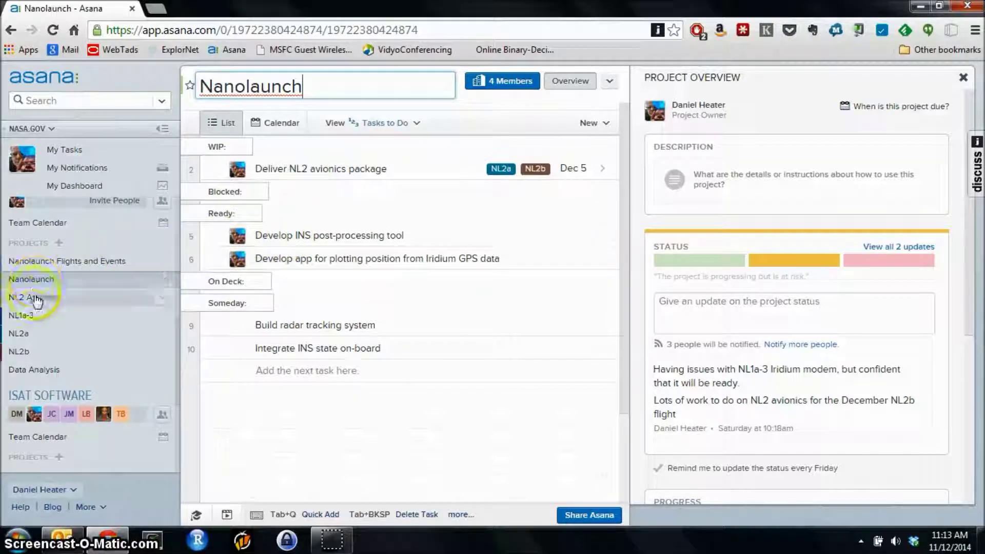
{"action": "left_click", "coordinate": [35, 320]}
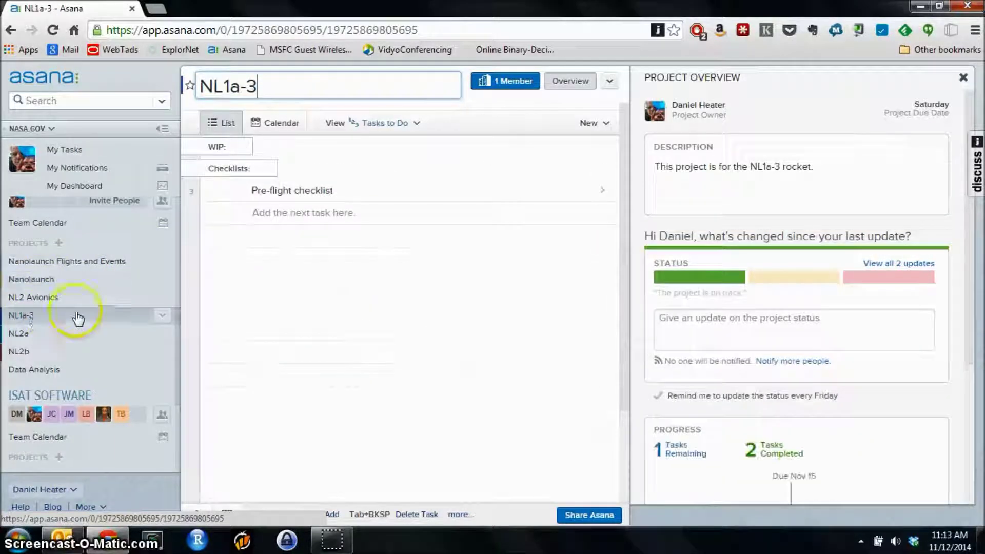
{"action": "left_click", "coordinate": [34, 298]}
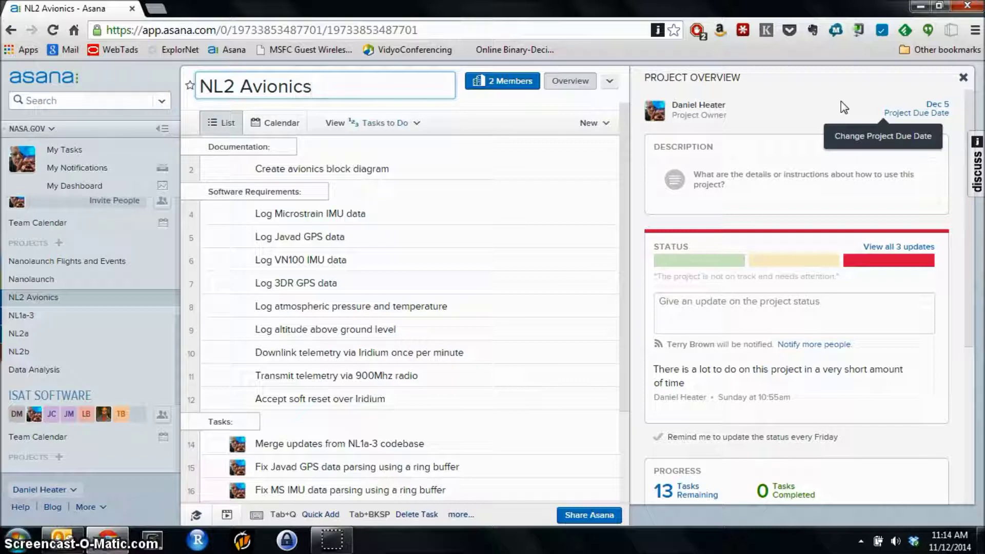
Examine the NL2 Avionics overview's status colours, the members receiving status updates, and the status update field
{"action": "left_click", "coordinate": [674, 118]}
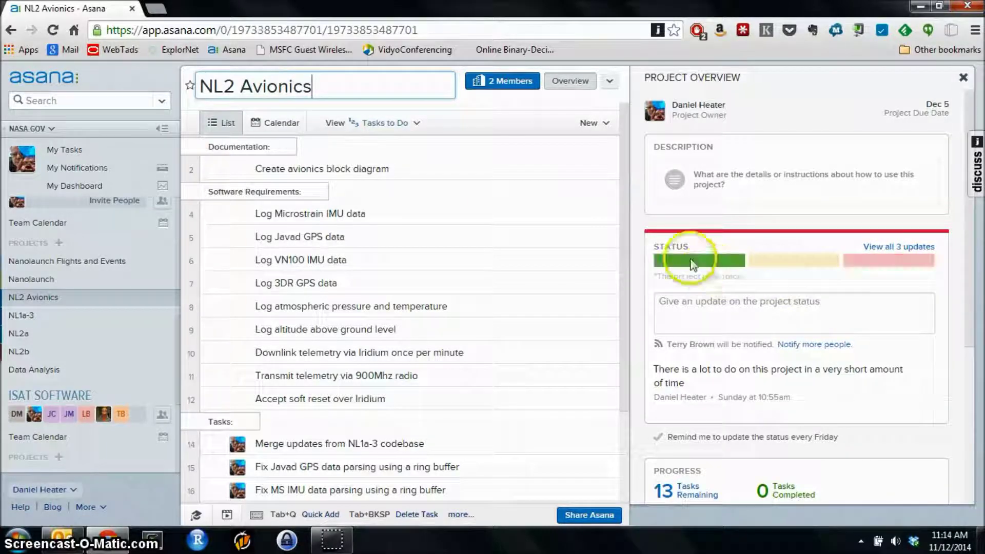
{"action": "left_click", "coordinate": [789, 261]}
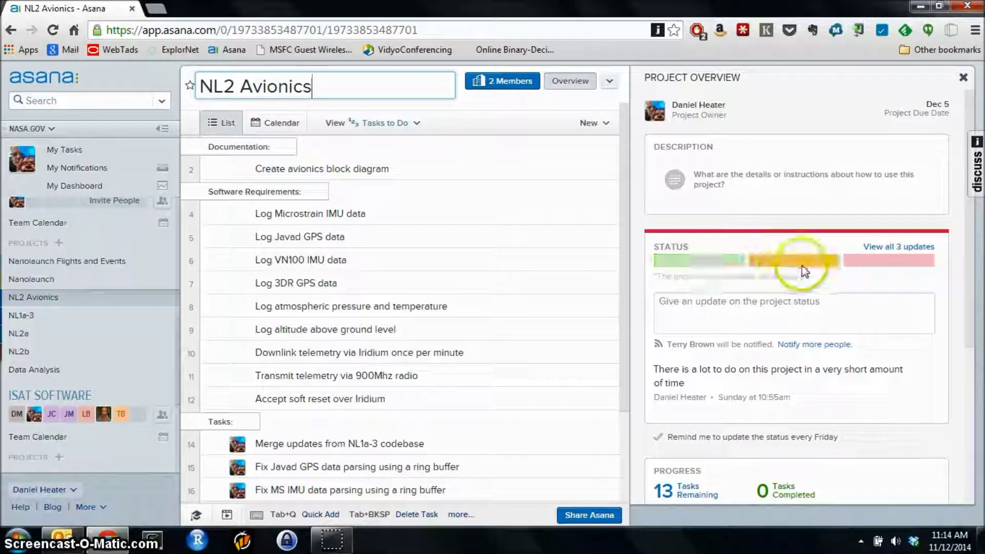
{"action": "left_click", "coordinate": [713, 261]}
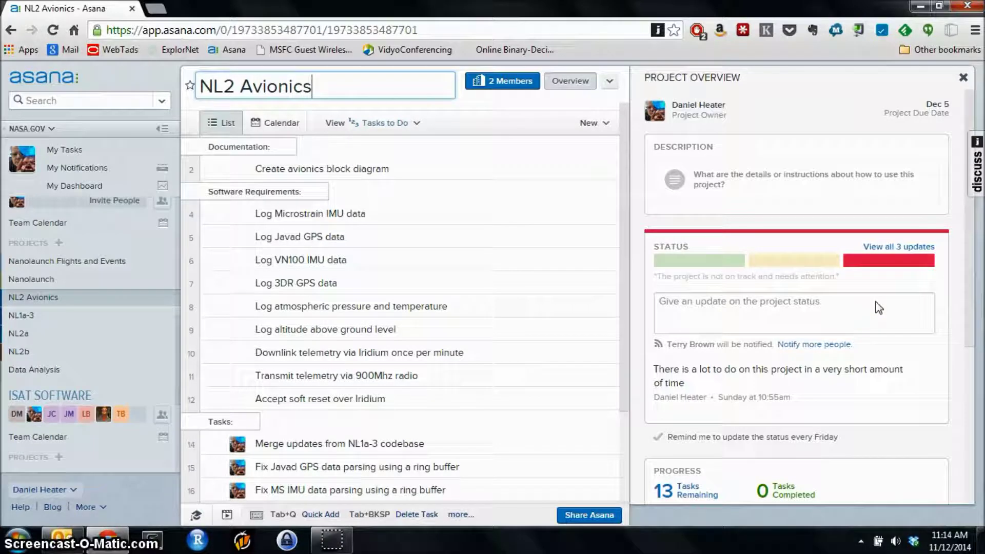
{"action": "left_click", "coordinate": [806, 347]}
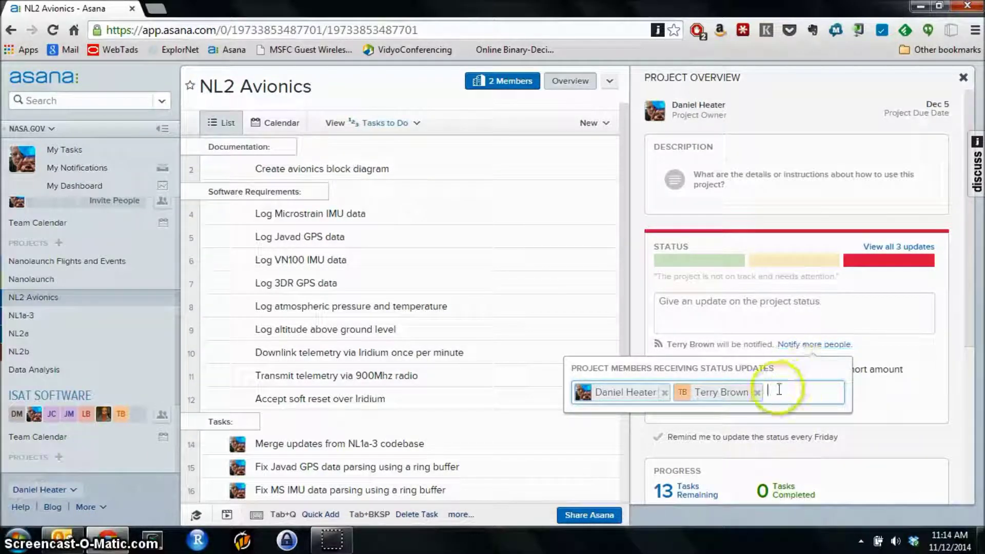
{"action": "left_click", "coordinate": [835, 304]}
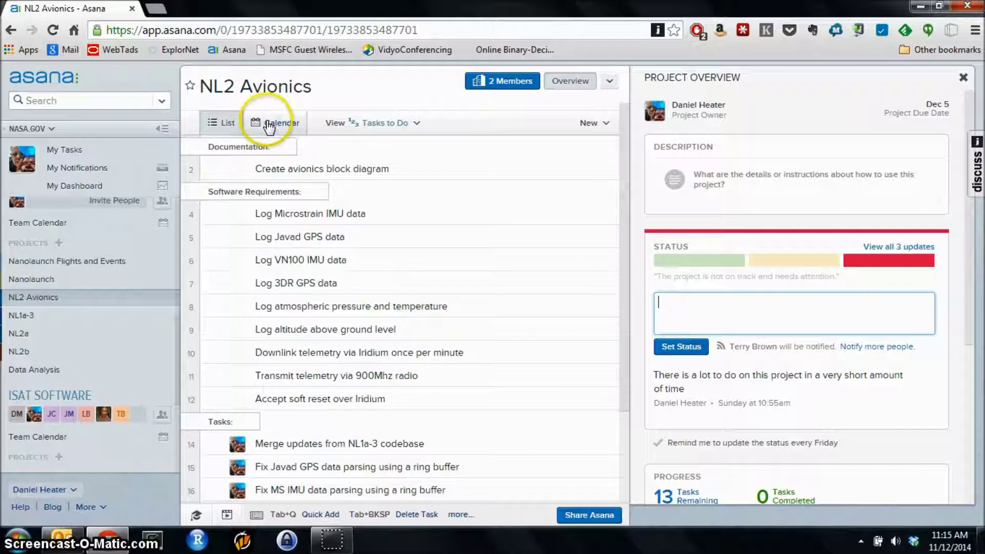
View the calendars of the NL2 Avionics and NL1a-3 projects
{"action": "left_click", "coordinate": [290, 125]}
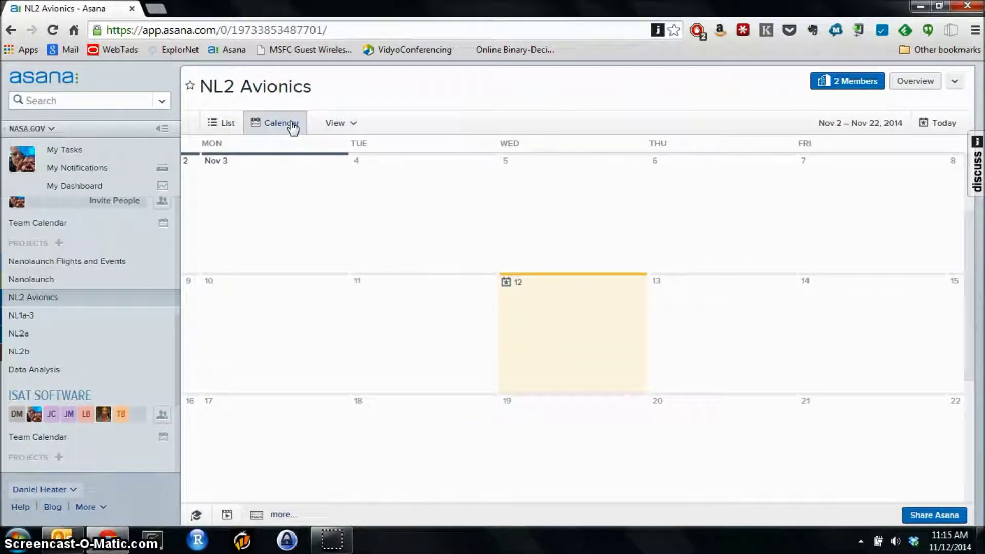
{"action": "left_click", "coordinate": [248, 144]}
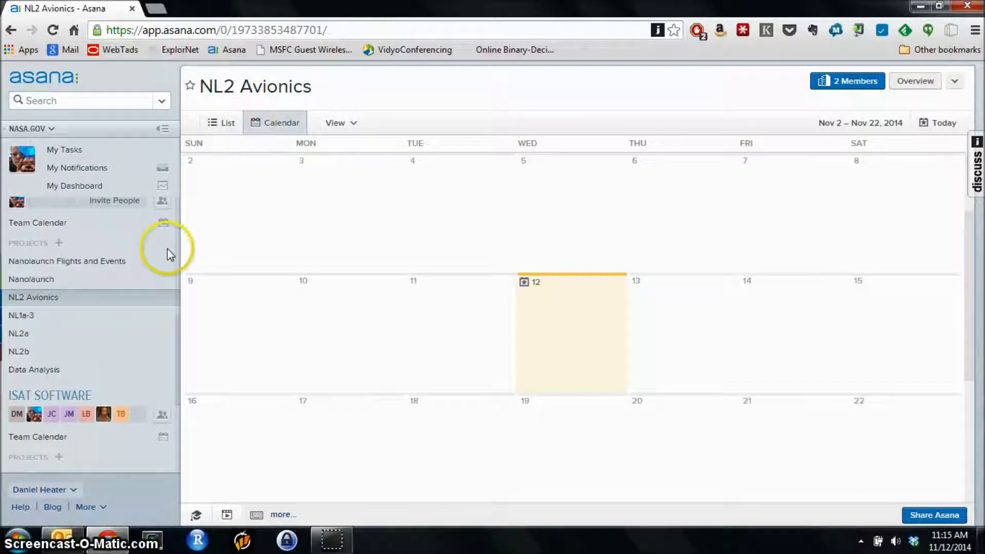
{"action": "left_click_drag", "start_coordinate": [17, 290], "coordinate": [31, 320]}
{"action": "left_click", "coordinate": [28, 315]}
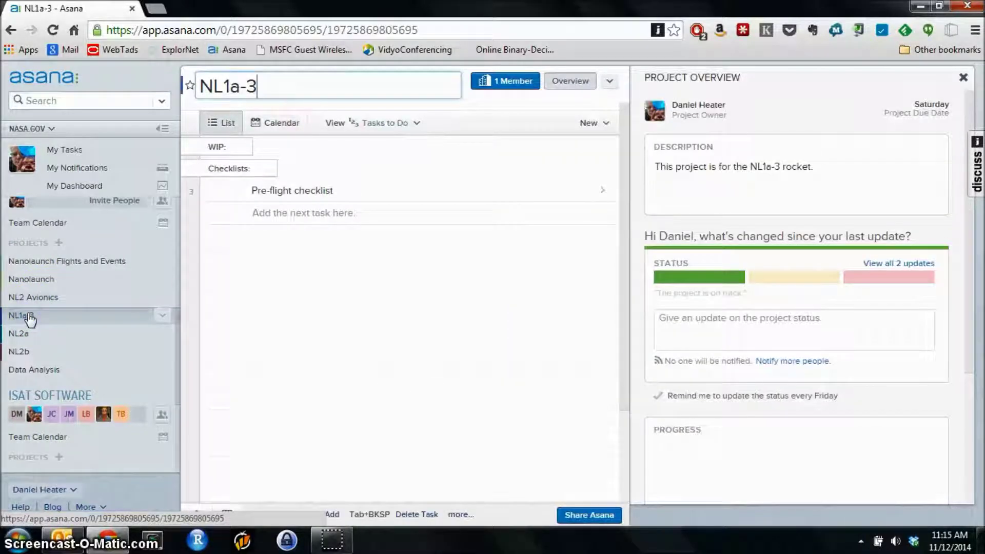
{"action": "left_click", "coordinate": [271, 123]}
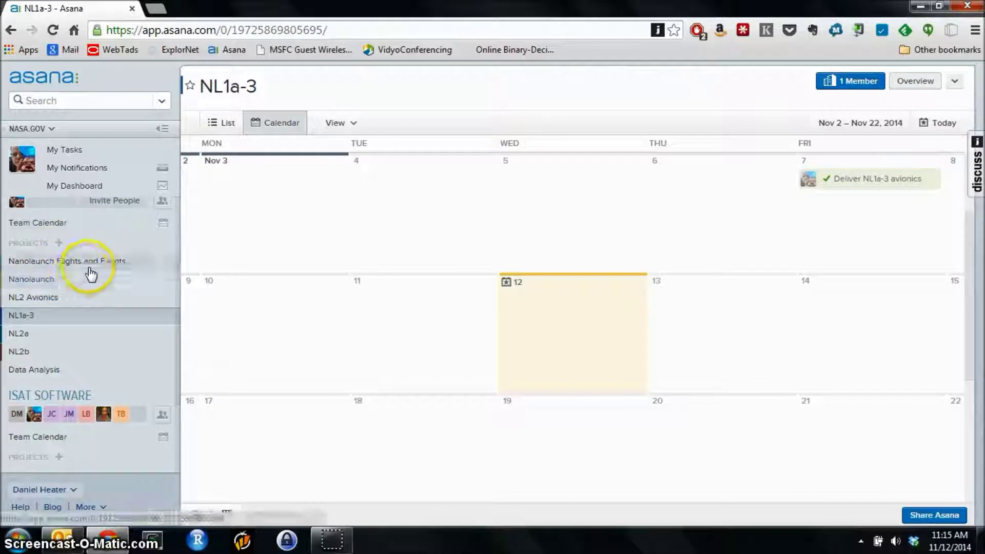
View the Nanolaunch Avionics team calendar and the task list of the Nanolaunch Flights and Events project
{"action": "left_click", "coordinate": [46, 224]}
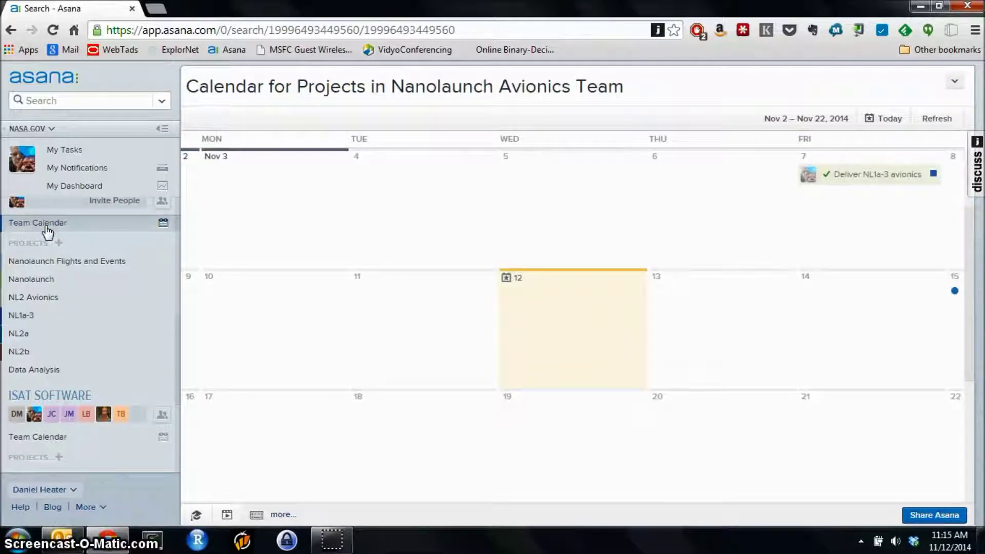
{"action": "left_click", "coordinate": [272, 139]}
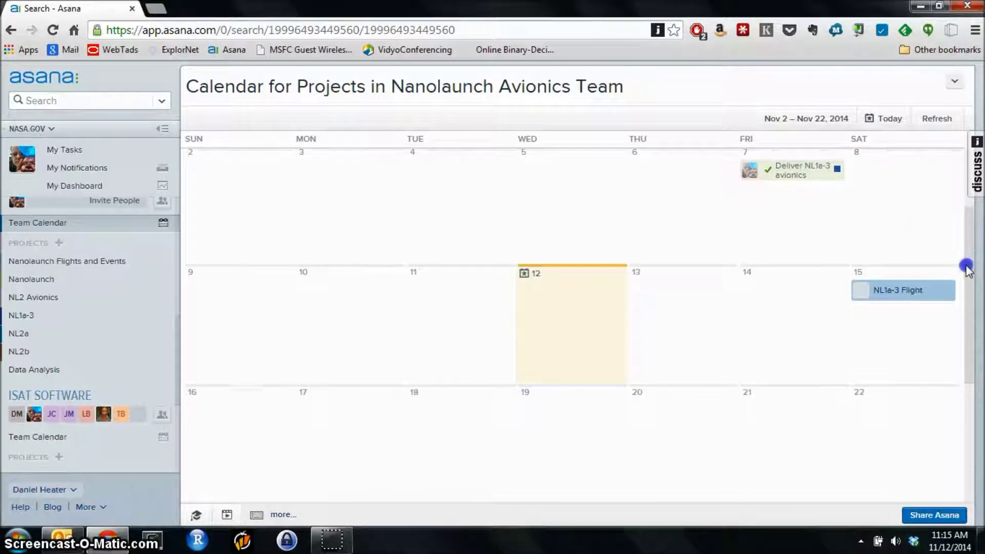
{"action": "scroll", "coordinate": [968, 268], "scroll_direction": "up", "scroll_amount": 2}
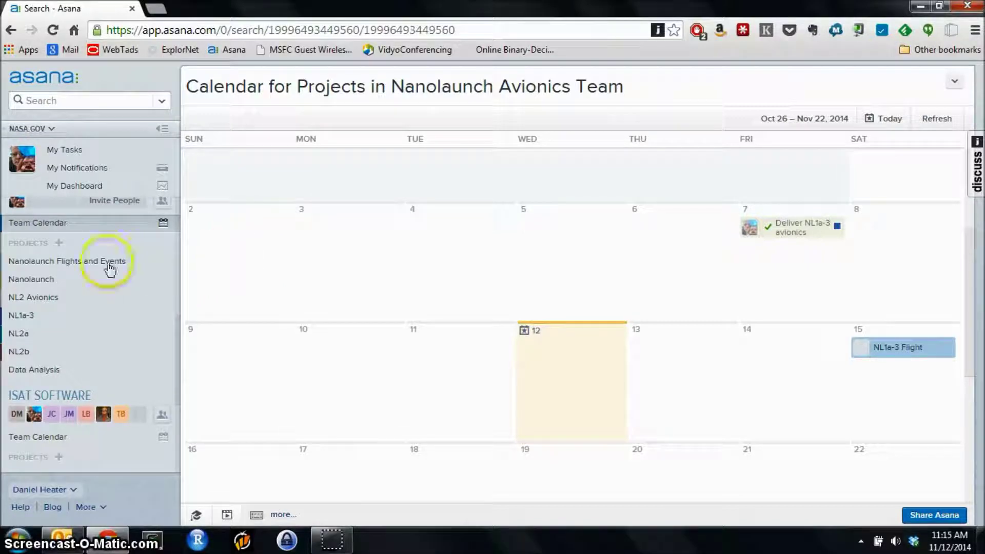
{"action": "left_click", "coordinate": [36, 261]}
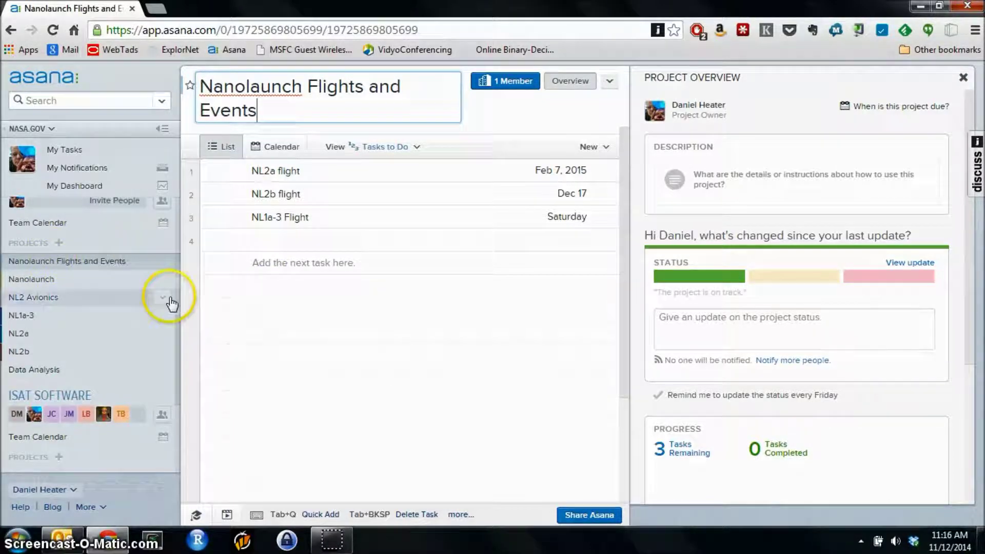
Open the details of the "Deliver NL2 avionics package" task in the Nanolaunch project
{"action": "left_click", "coordinate": [179, 334]}
{"action": "left_click_drag", "start_coordinate": [179, 333], "coordinate": [176, 319]}
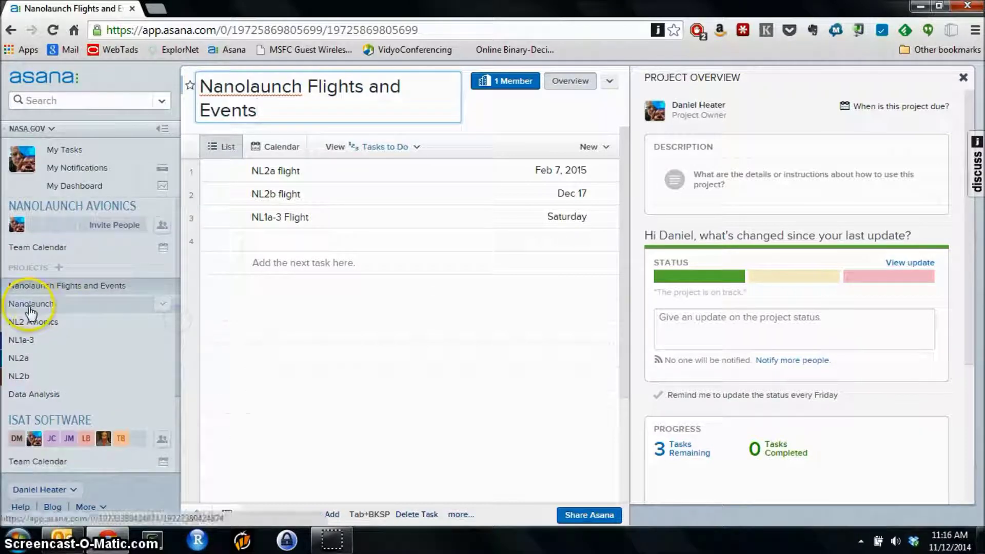
{"action": "left_click", "coordinate": [31, 304]}
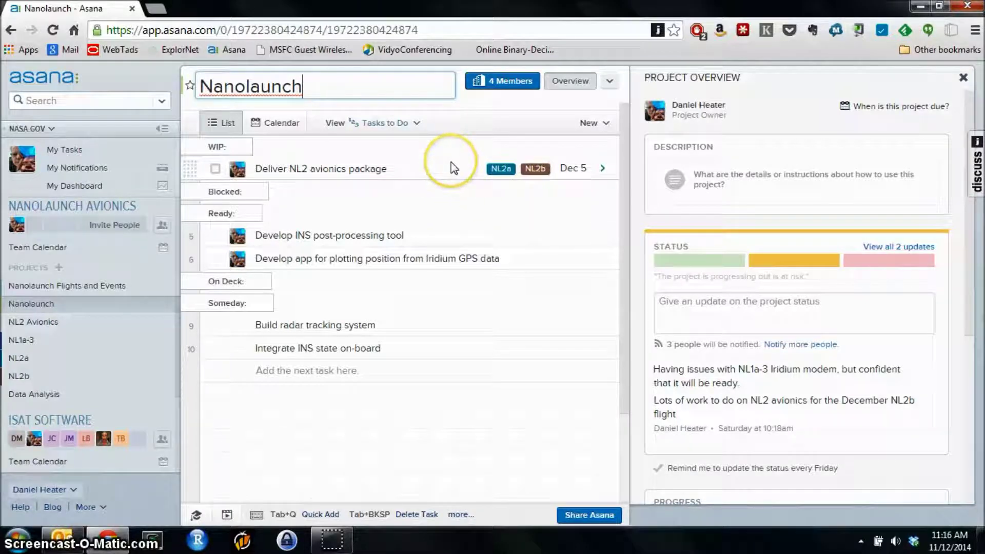
{"action": "left_click", "coordinate": [410, 168]}
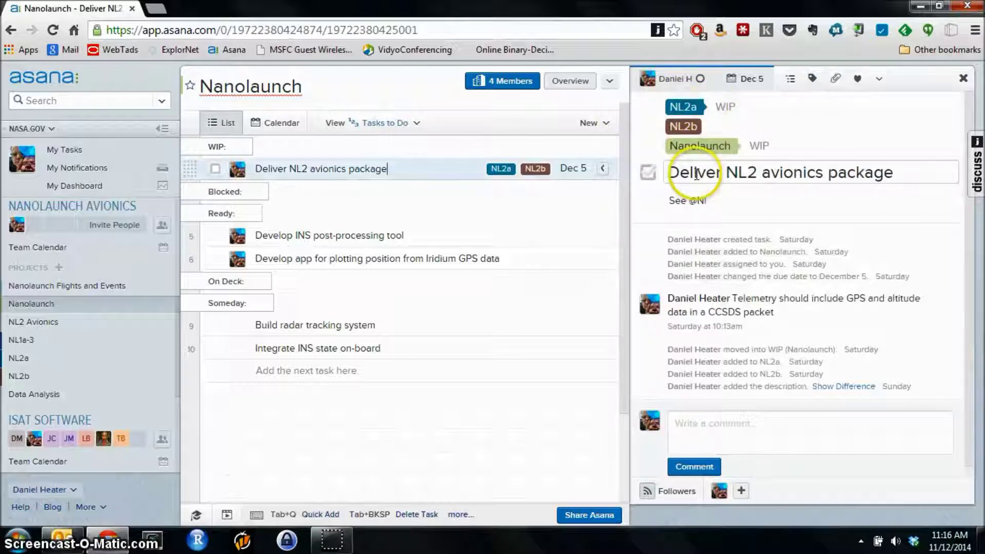
Open the Weekly Retrospective project
{"action": "left_click", "coordinate": [179, 321]}
{"action": "left_click_drag", "start_coordinate": [178, 320], "coordinate": [181, 261]}
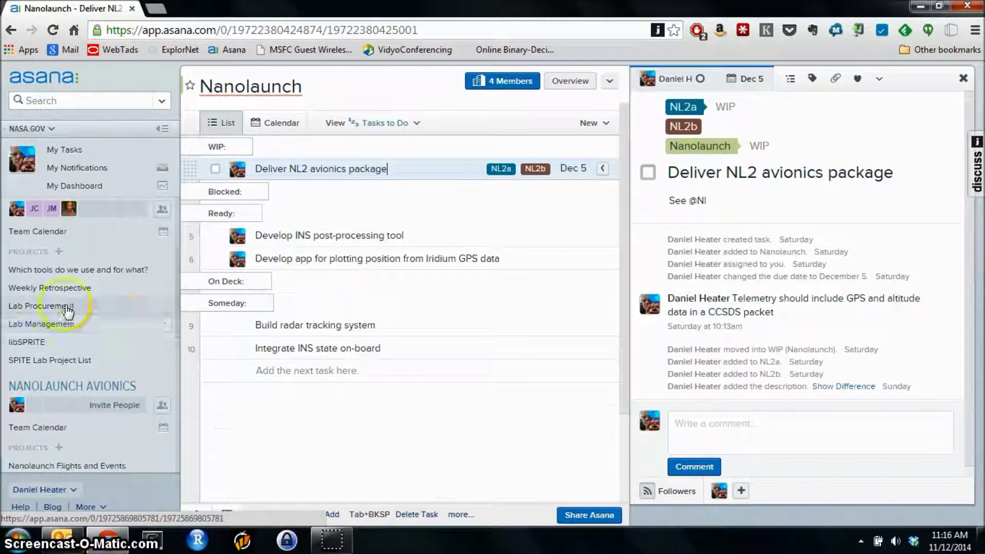
{"action": "left_click", "coordinate": [50, 288]}
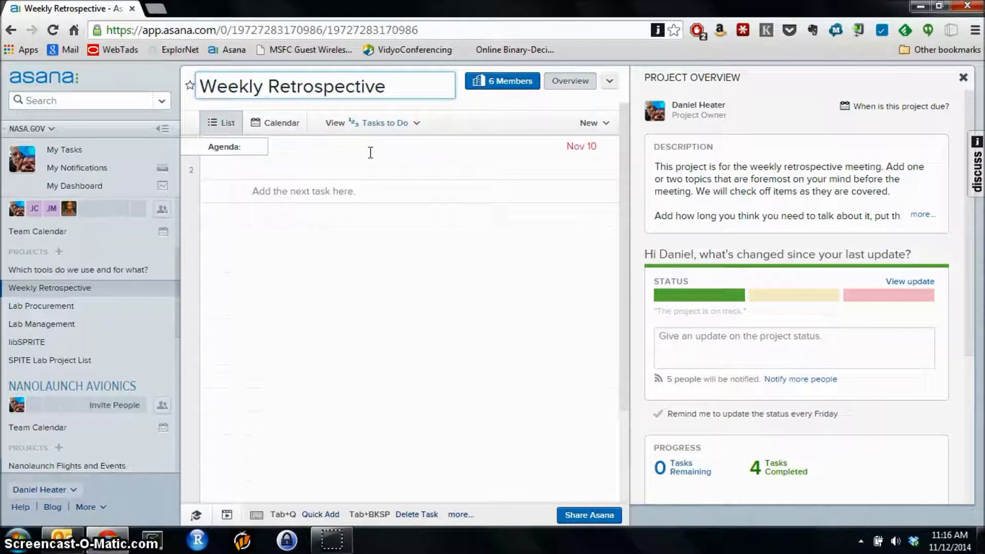
View the due date and repeat settings of the Agenda section in Weekly Retrospective and close them unchanged
{"action": "left_click", "coordinate": [542, 152]}
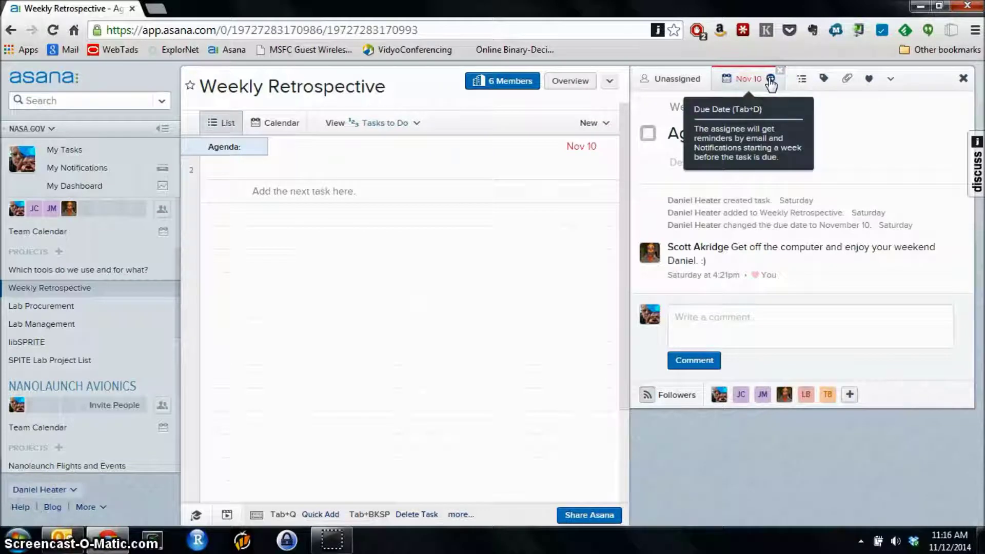
{"action": "left_click", "coordinate": [770, 83]}
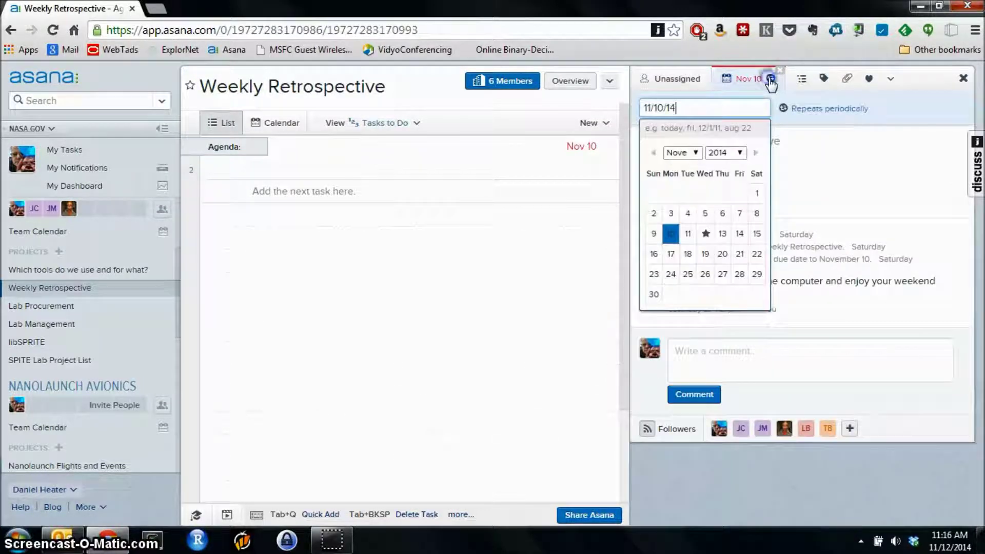
{"action": "left_click", "coordinate": [826, 109]}
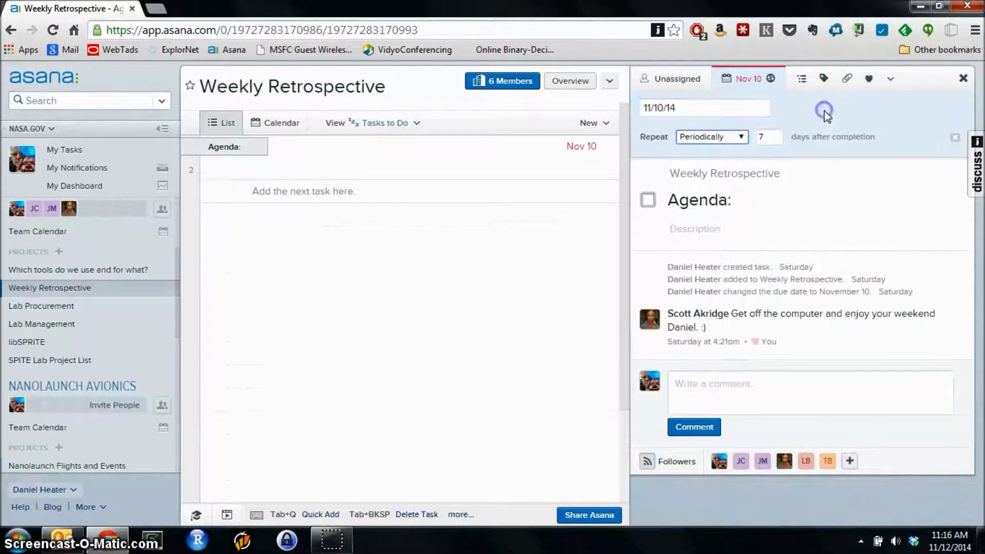
{"action": "left_click", "coordinate": [352, 148]}
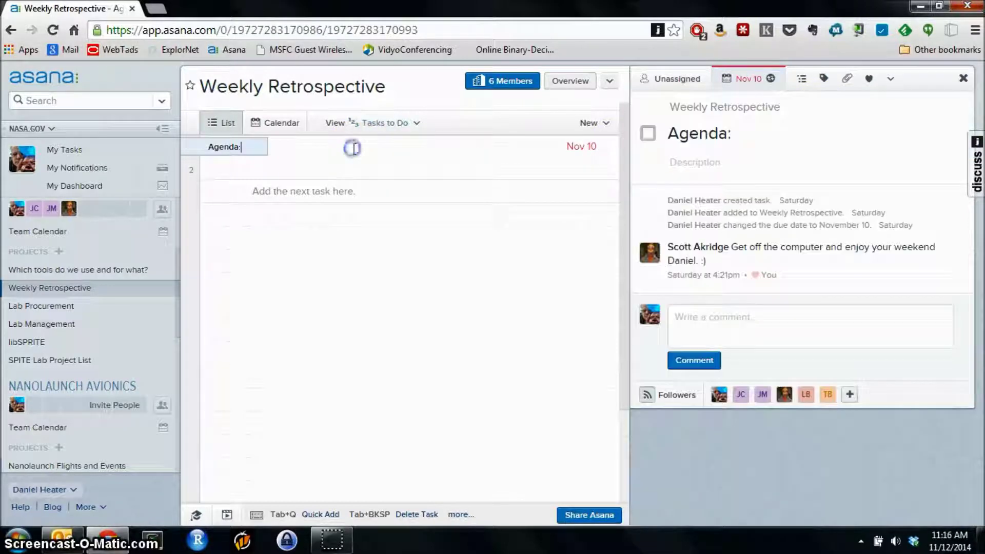
Set the Weekly Retrospective task list to show All Complete and Incomplete Tasks
{"action": "left_click", "coordinate": [416, 124]}
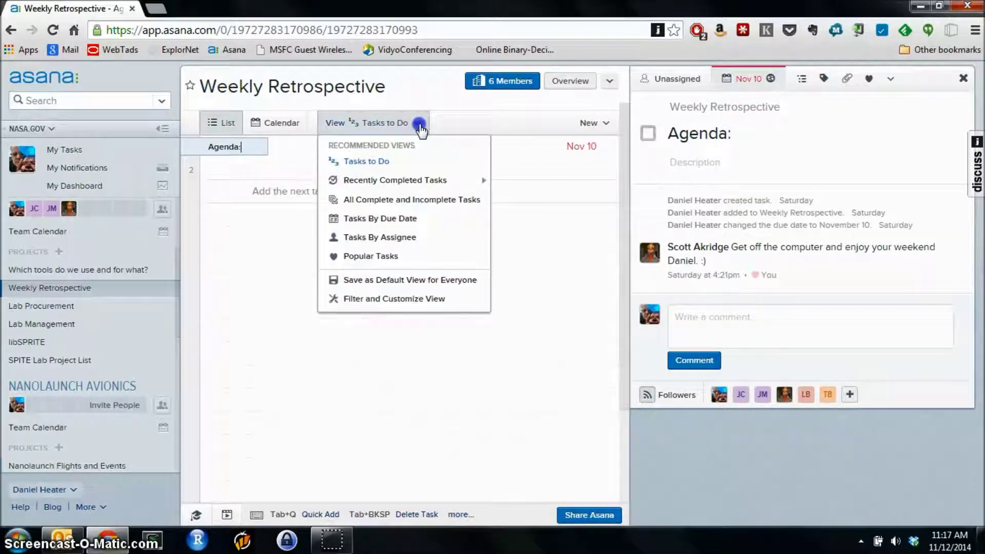
{"action": "left_click", "coordinate": [388, 202]}
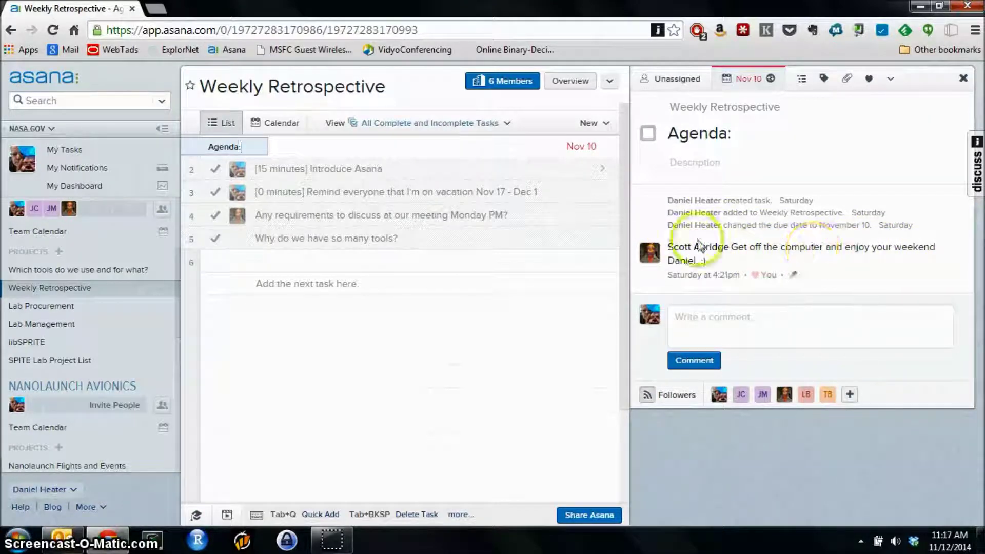
{"action": "left_click", "coordinate": [693, 329]}
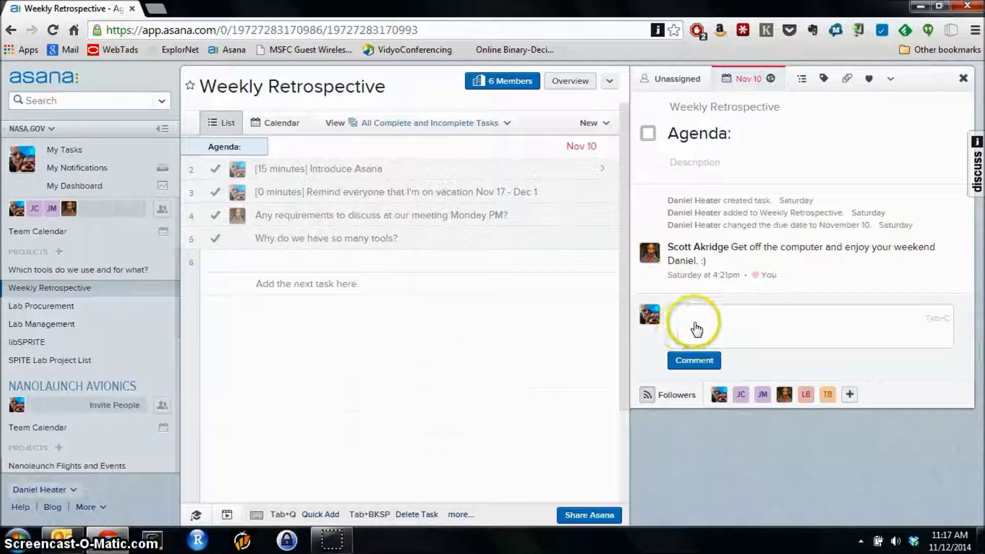
{"action": "mouse_move", "coordinate": [883, 228]}
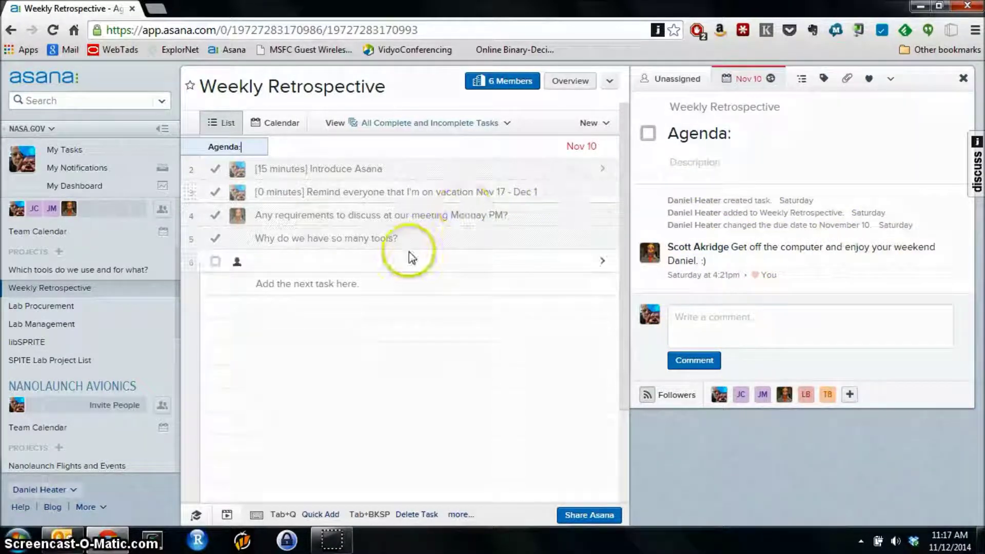
Open the "[15 minutes] Introduce Asana" task and mark its subtasks "Explain why Asana?" and "Demo" complete
{"action": "left_click", "coordinate": [353, 169]}
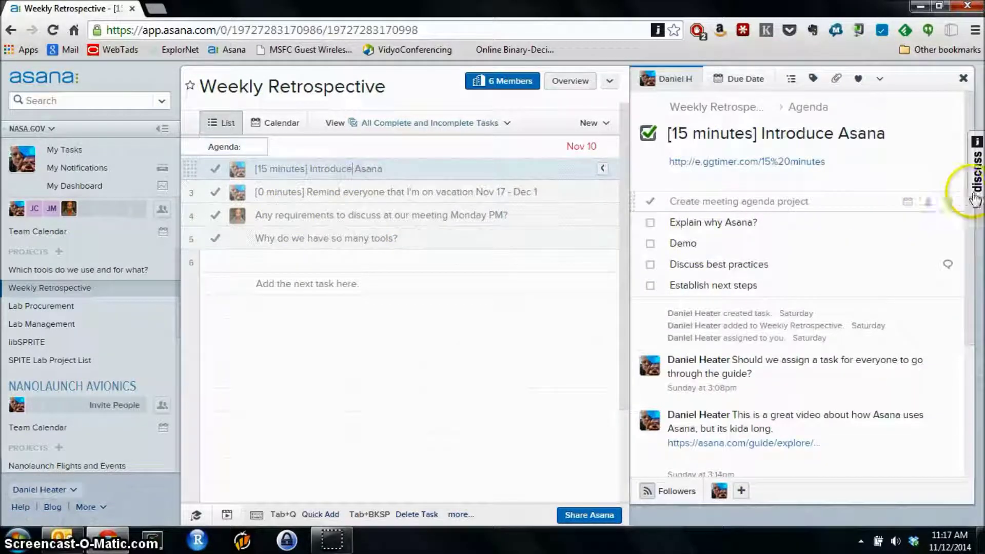
{"action": "mouse_move", "coordinate": [969, 231]}
{"action": "left_mouse_down"}
{"action": "mouse_move", "coordinate": [969, 272]}
{"action": "mouse_move", "coordinate": [973, 234]}
{"action": "left_mouse_up"}
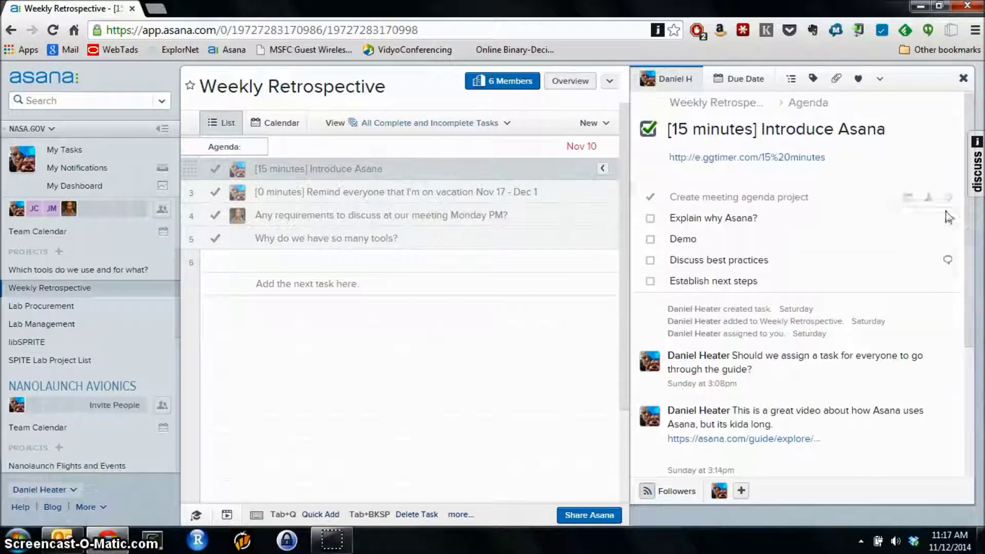
{"action": "left_click", "coordinate": [838, 111]}
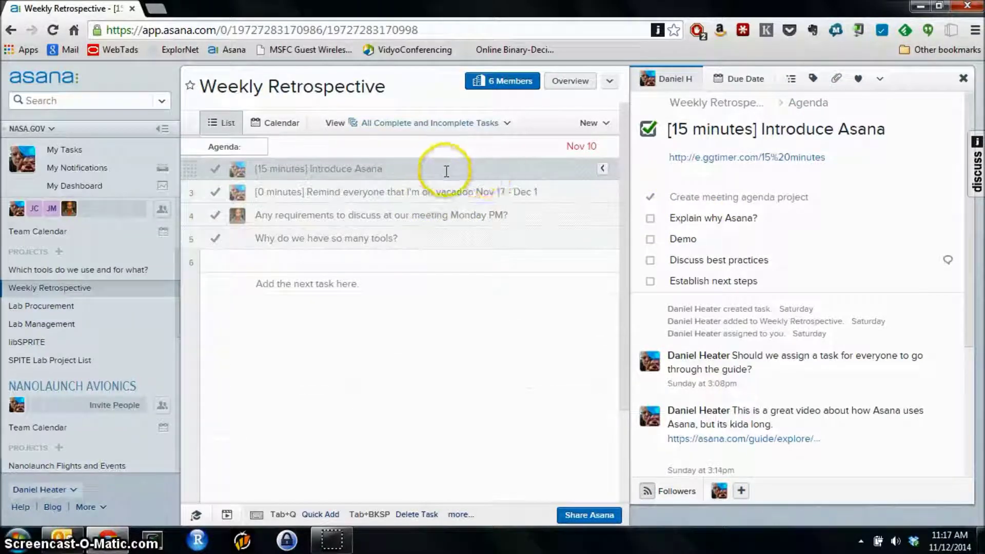
{"action": "left_click", "coordinate": [650, 220]}
{"action": "left_click", "coordinate": [649, 240]}
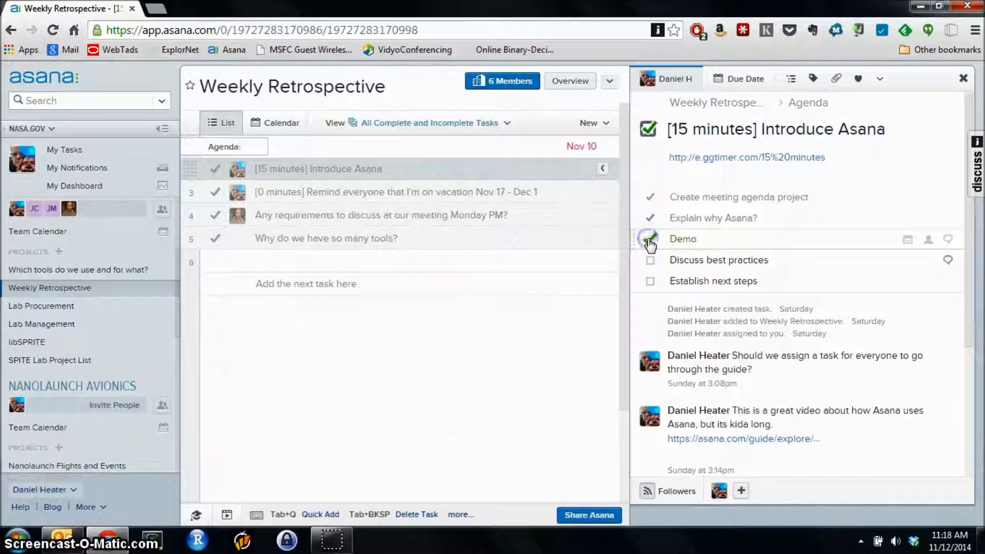
Mark the remaining subtasks "Discuss best practices" and "Establish next steps" of the Introduce Asana task complete
{"action": "left_click", "coordinate": [650, 261]}
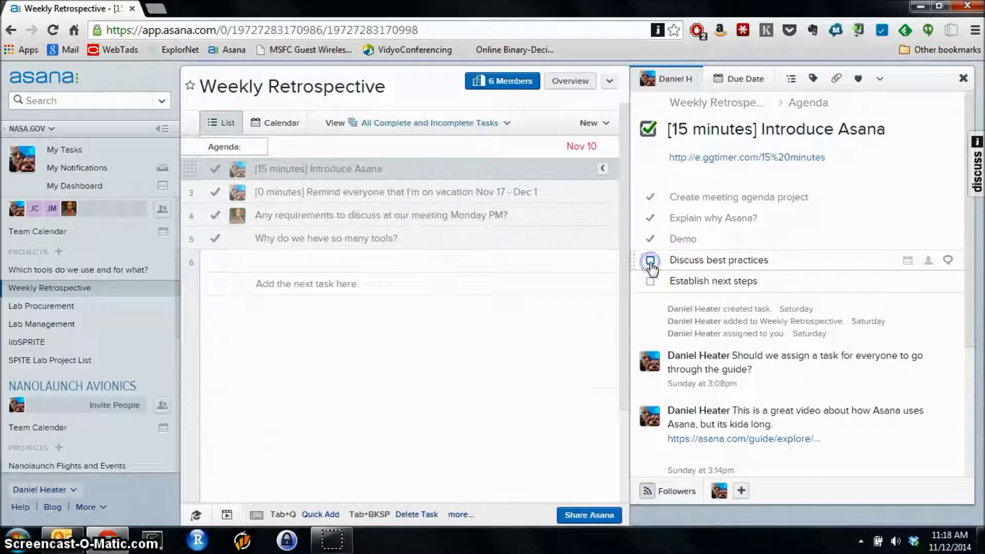
{"action": "left_click", "coordinate": [650, 260]}
{"action": "left_click", "coordinate": [651, 261]}
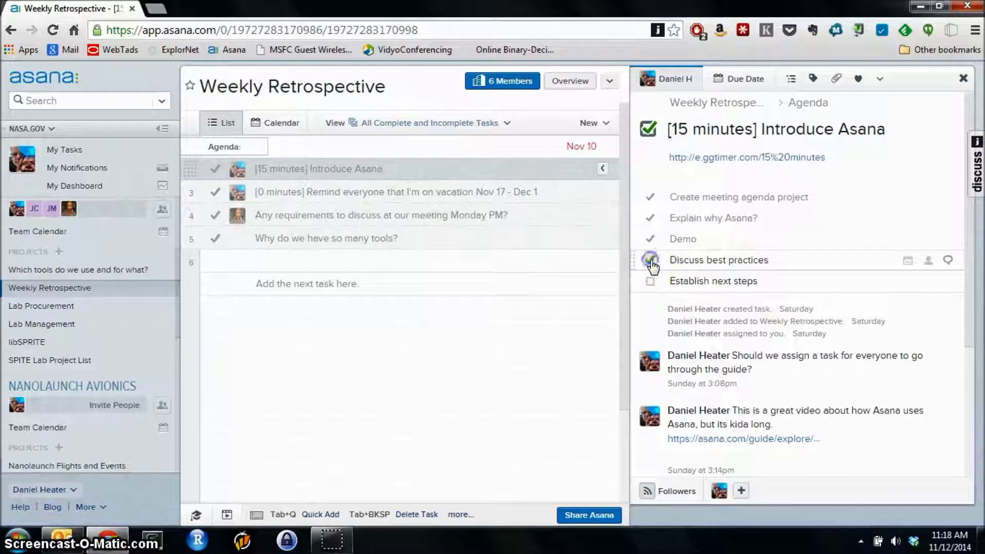
{"action": "left_click", "coordinate": [649, 281]}
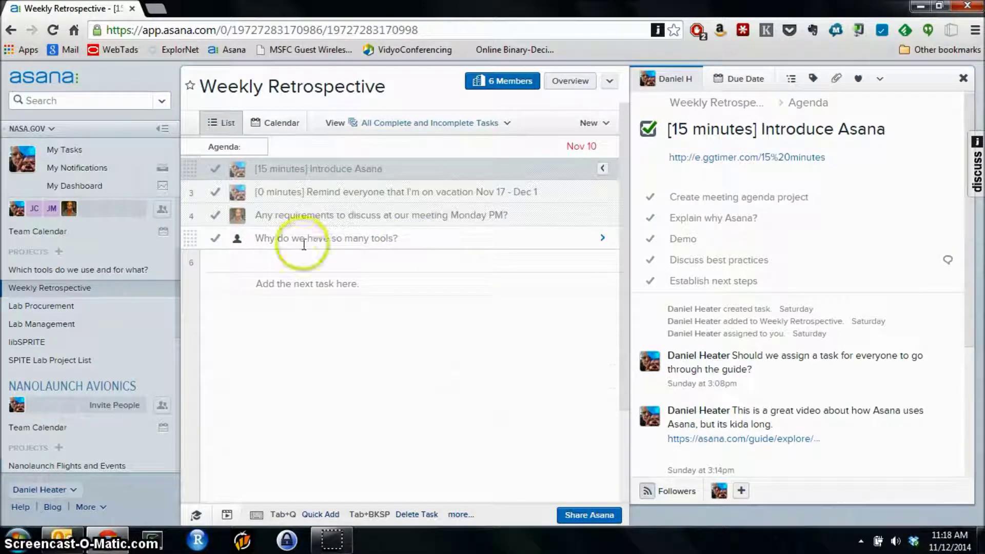
Open the Lab Procurement project, look over its description and requested items, and open the "Solder 0.025"" task
{"action": "left_click", "coordinate": [54, 309]}
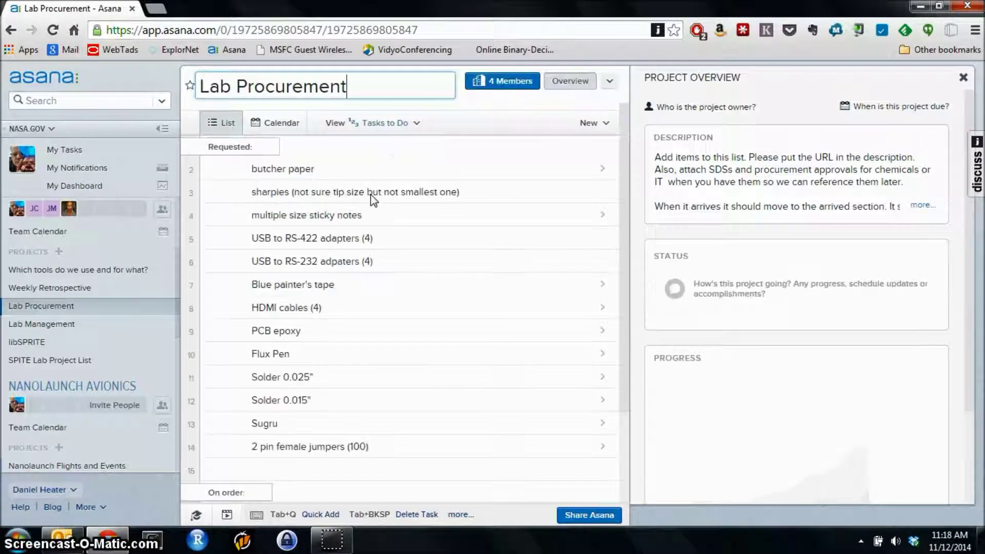
{"action": "left_click", "coordinate": [744, 154]}
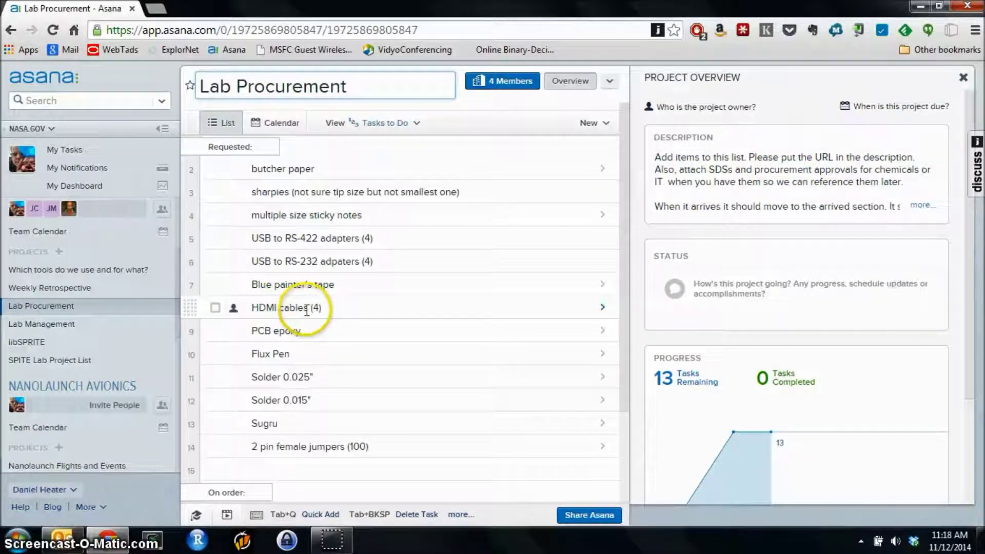
{"action": "left_click", "coordinate": [290, 377]}
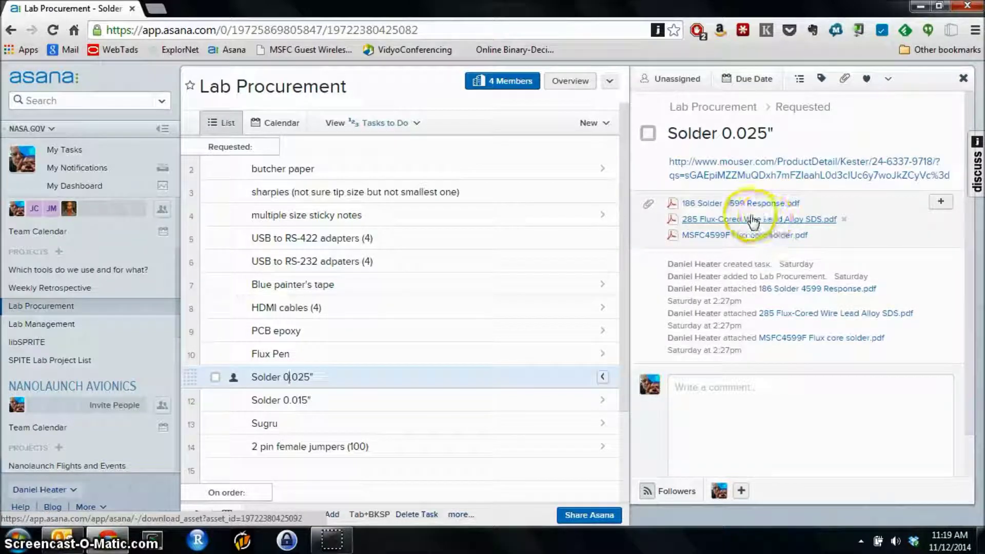
View the solder task's attachment source options, then open its attached "186 Solder 4599 Response.pdf" and close it again
{"action": "left_click", "coordinate": [845, 78]}
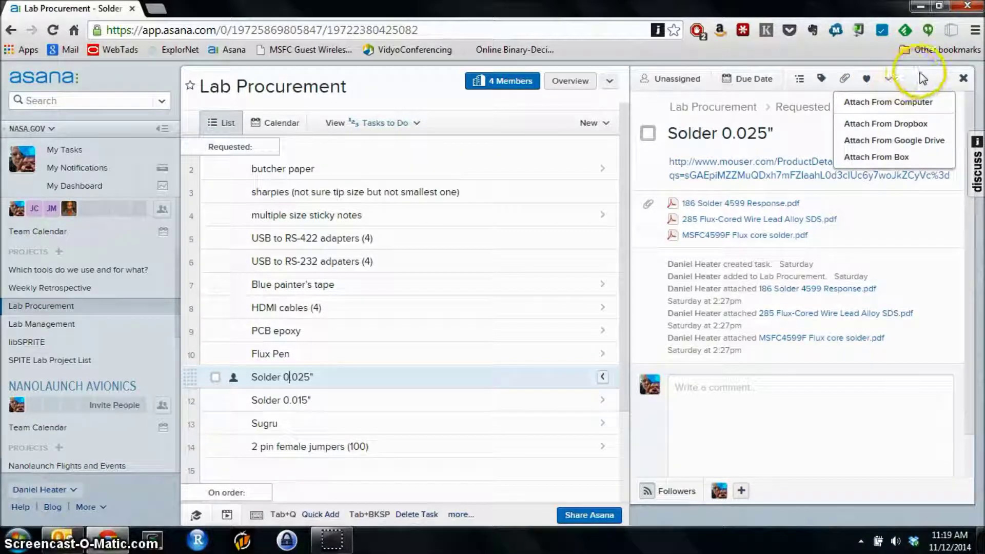
{"action": "left_click", "coordinate": [768, 203]}
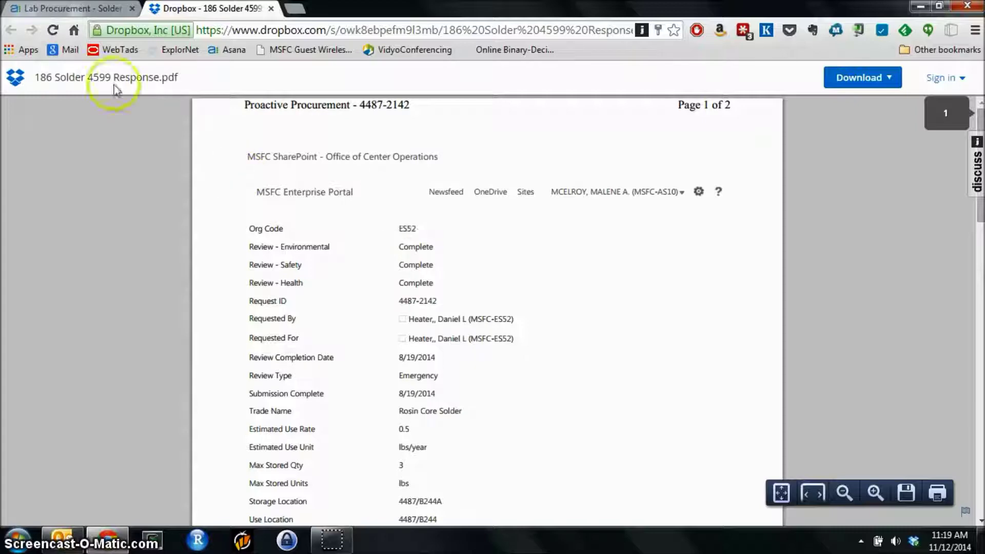
{"action": "left_click", "coordinate": [271, 9]}
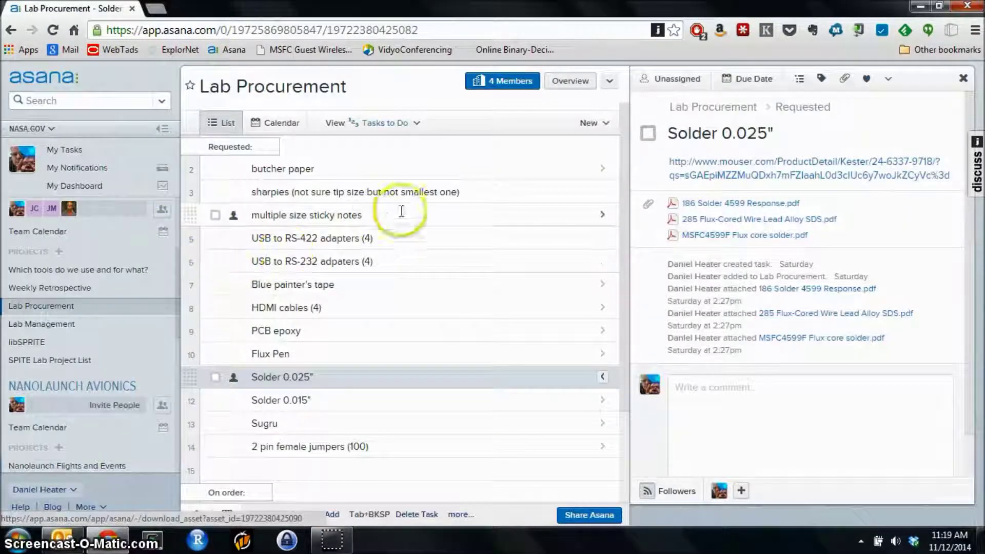
Open the "HDMI cables (4)" task, view the Amazon product page linked in its description, and return to Asana
{"action": "left_click", "coordinate": [295, 310]}
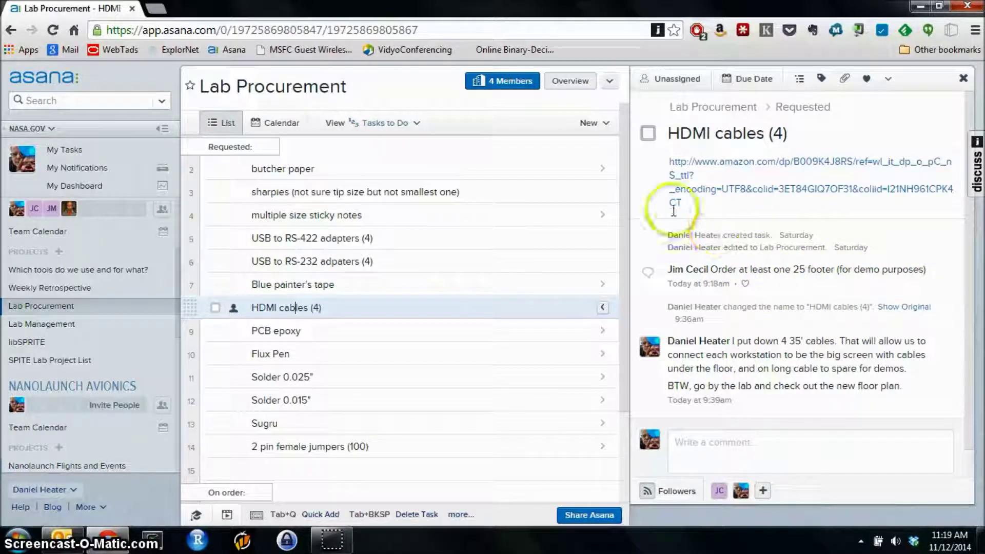
{"action": "left_click", "coordinate": [750, 168]}
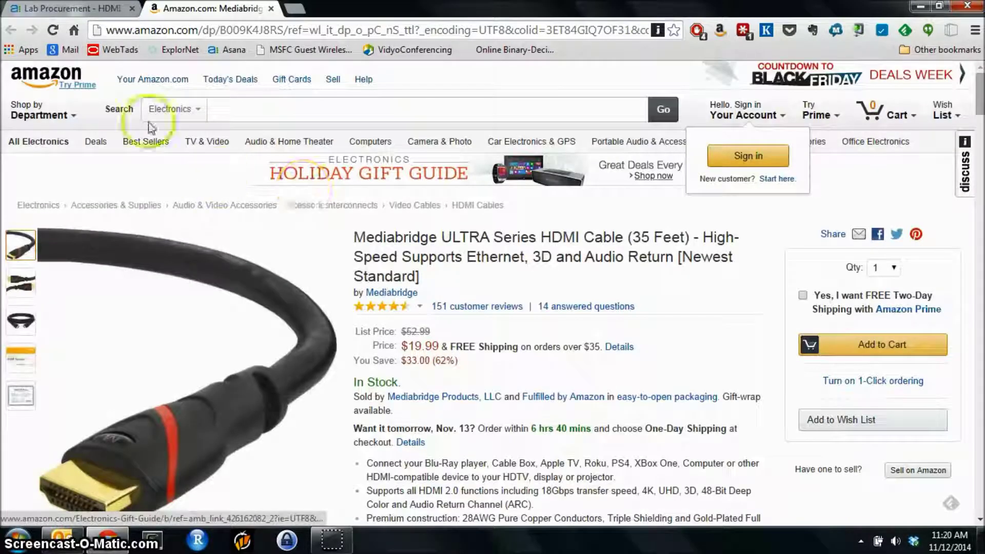
{"action": "left_click", "coordinate": [64, 9]}
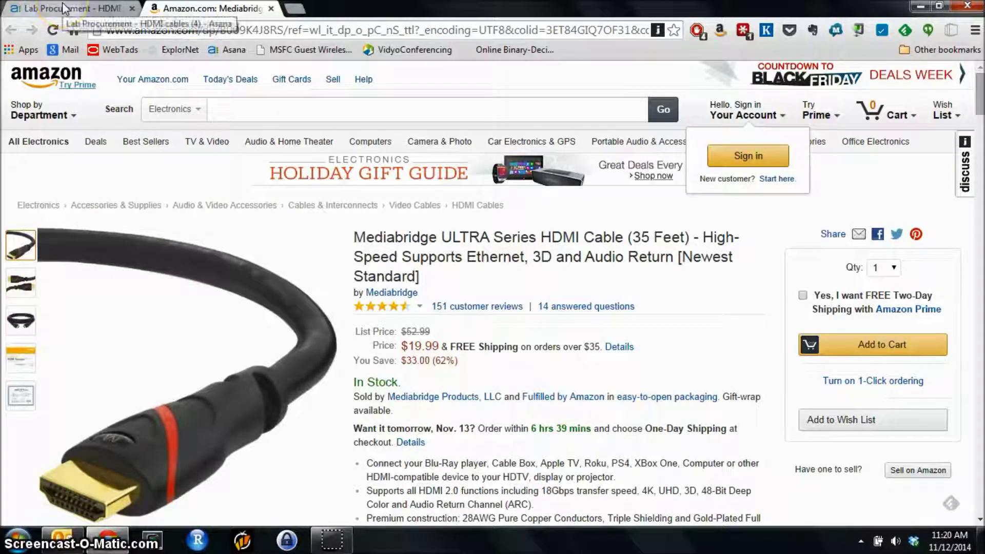
{"action": "left_click", "coordinate": [64, 9]}
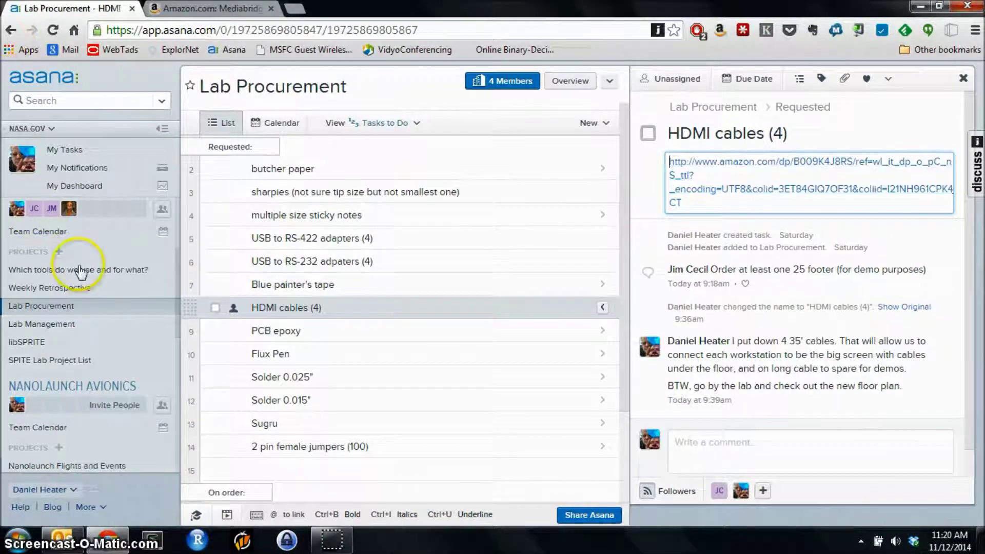
Open the SPITE Lab Project List project and look over its status sections and description
{"action": "left_click", "coordinate": [53, 362]}
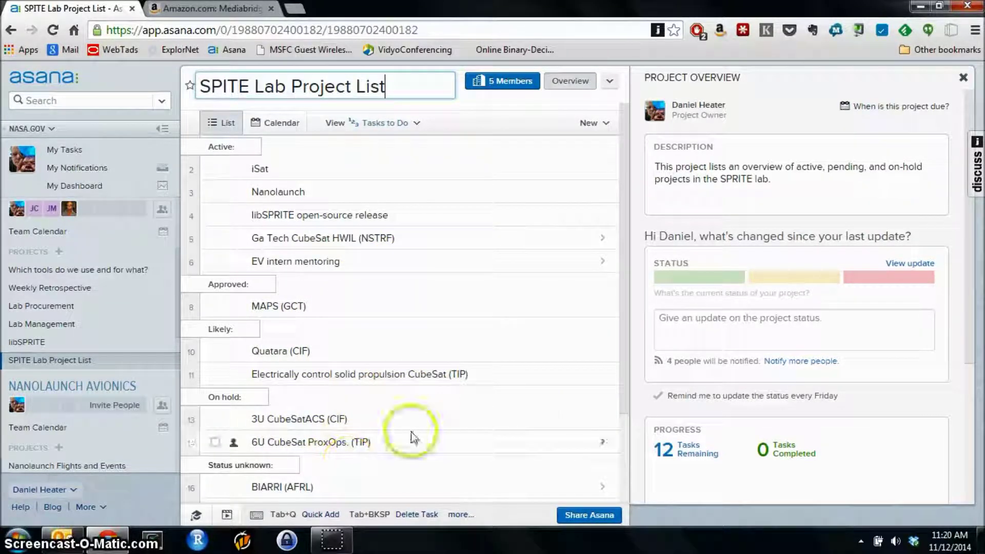
{"action": "left_click_drag", "start_coordinate": [626, 368], "coordinate": [626, 318]}
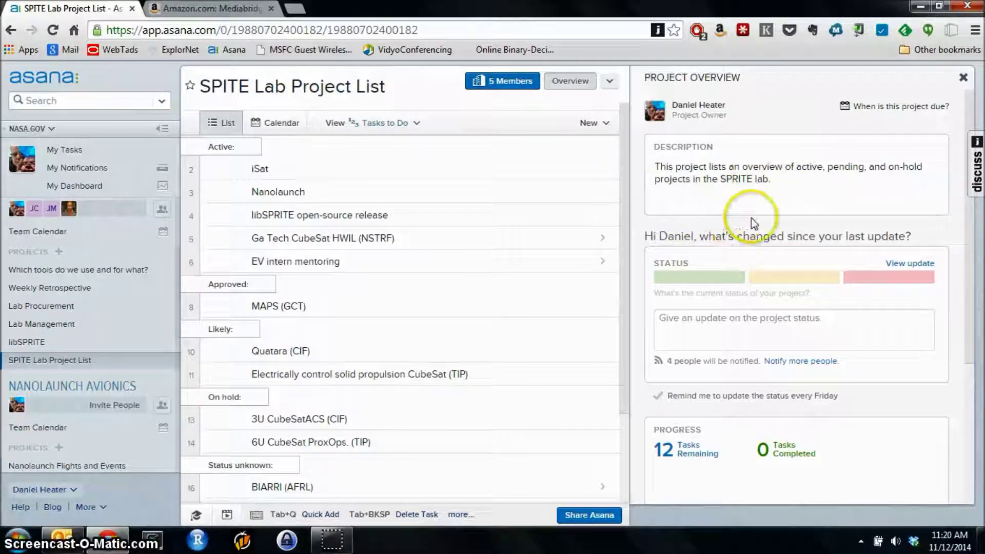
{"action": "left_click", "coordinate": [734, 194]}
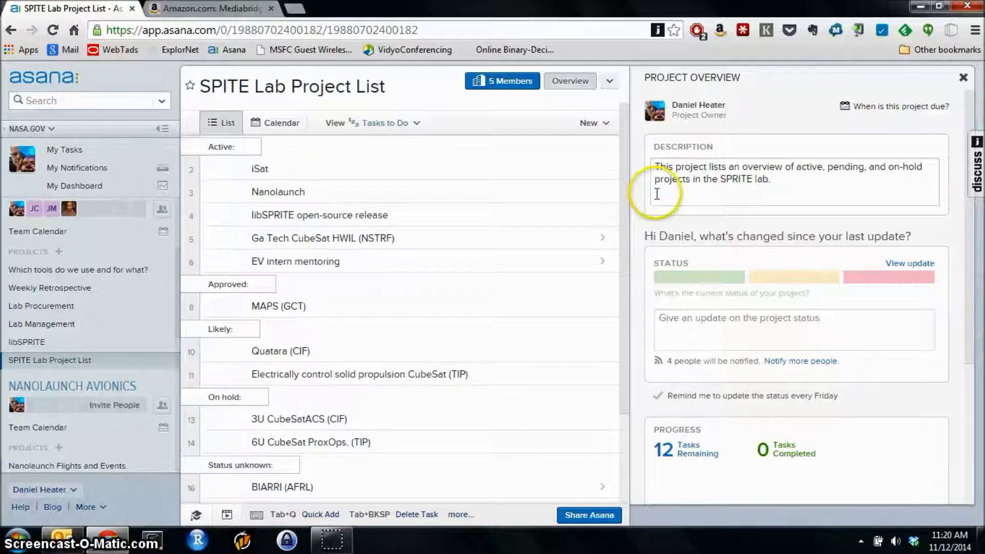
Rename the project "SPRITE Lab Project List", close its overview and minimize the browser window
{"action": "left_click", "coordinate": [222, 87]}
{"action": "type", "text": "R"}
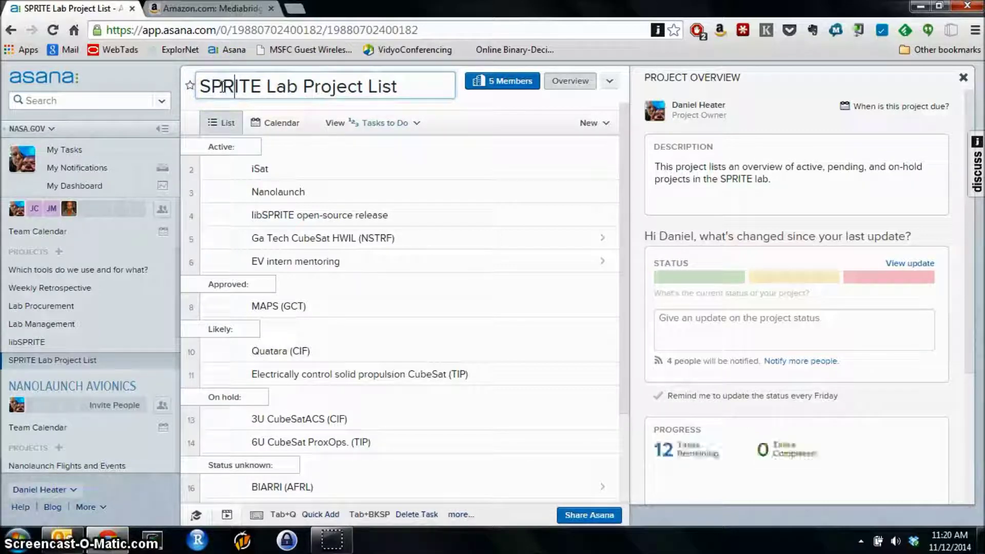
{"action": "left_click", "coordinate": [519, 106]}
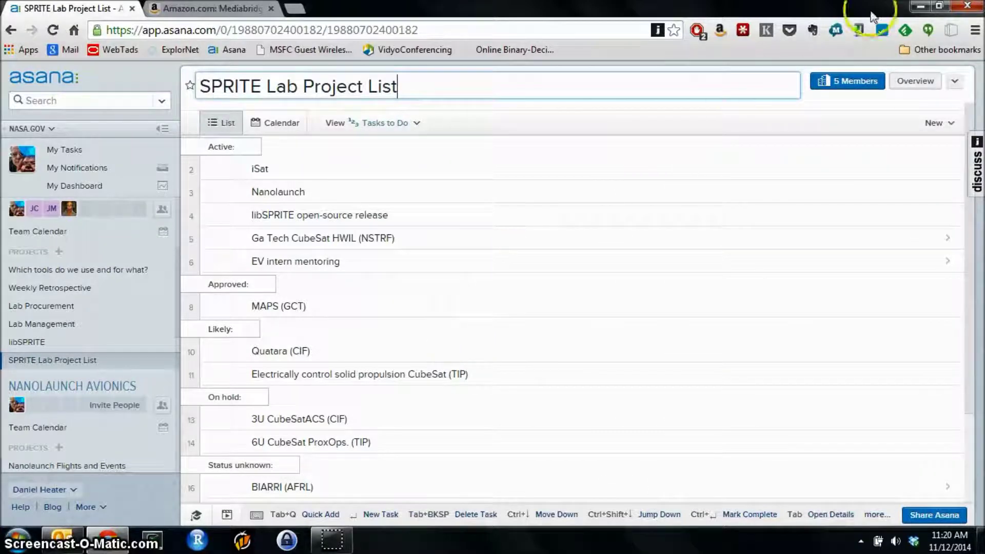
{"action": "left_click", "coordinate": [921, 6]}
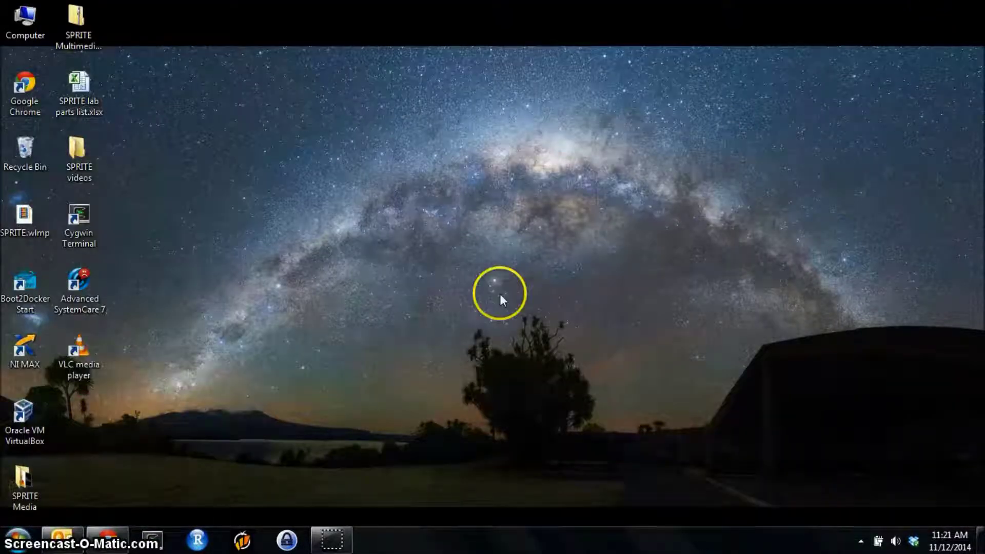